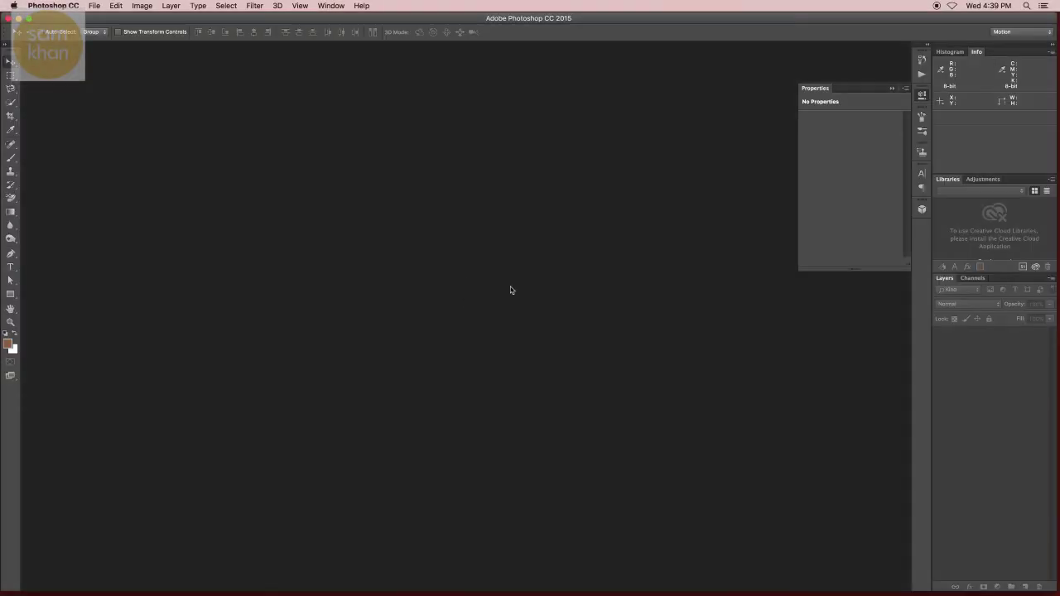
- Open the How-To-Prepare-Hair-For-Summer JPEG from the Hair cutting folder
double_click(474, 282)
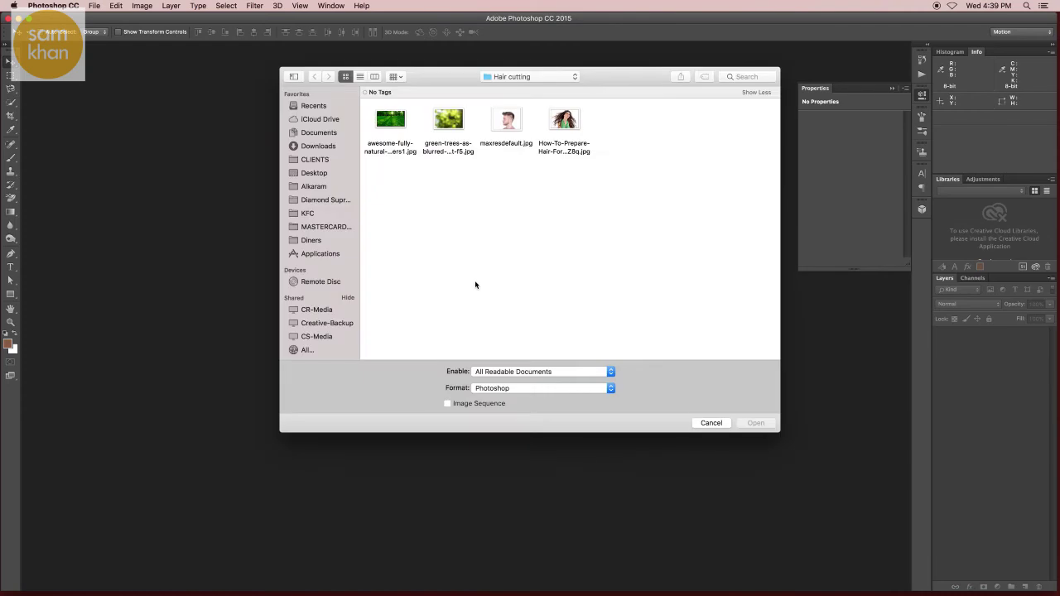
click(560, 124)
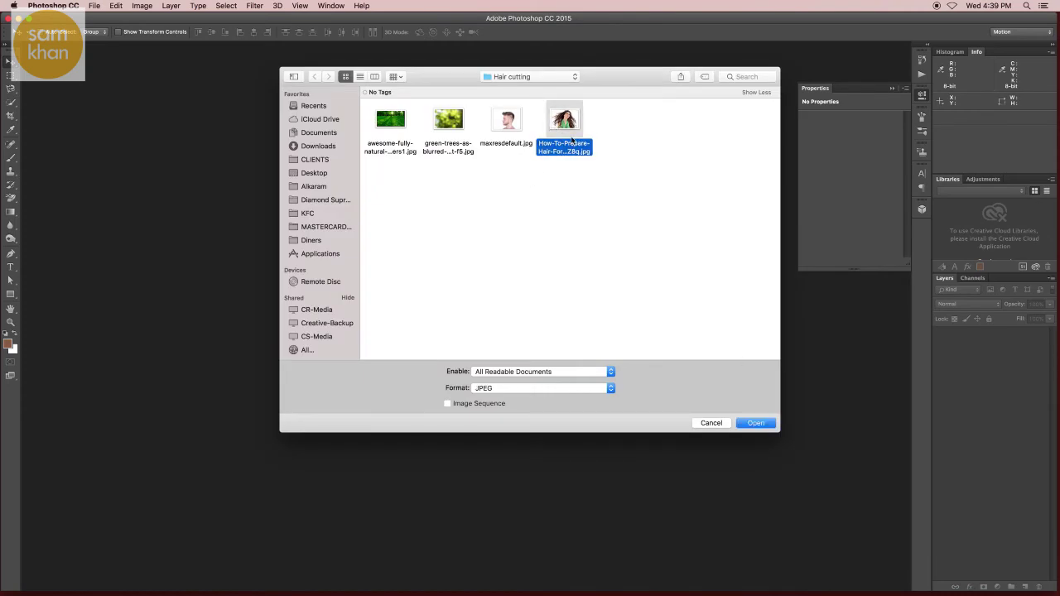
click(761, 423)
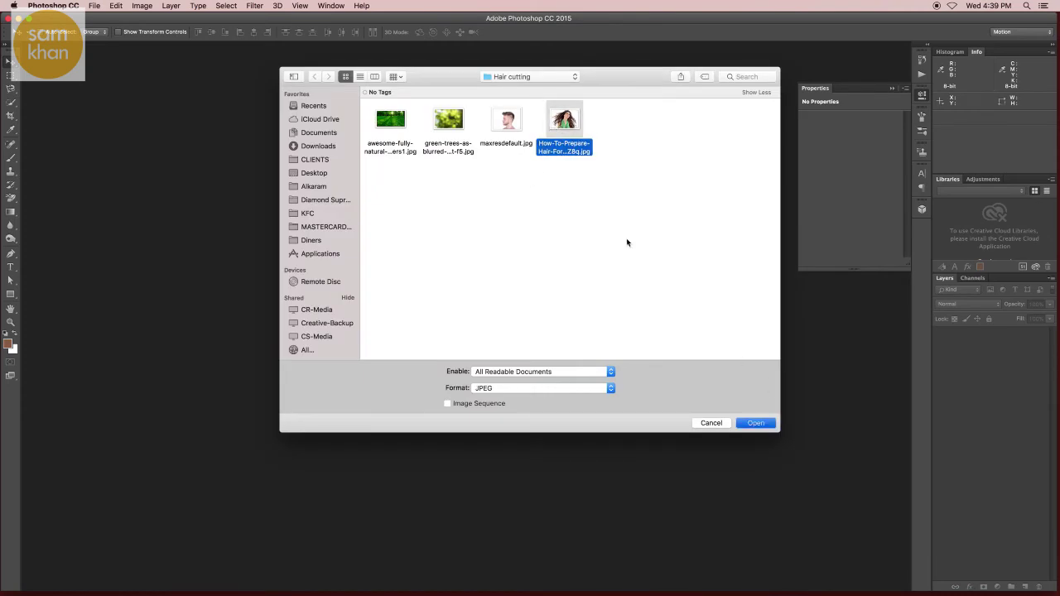
double_click(572, 126)
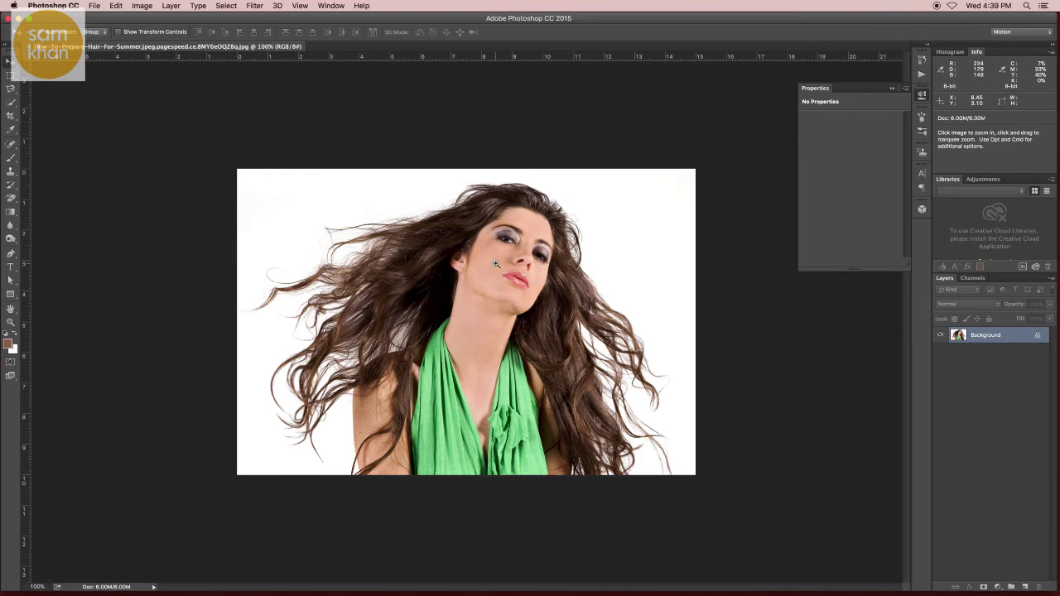
- Add a new Layer 1 filled with an orange-to-yellow gradient
key(super+0)
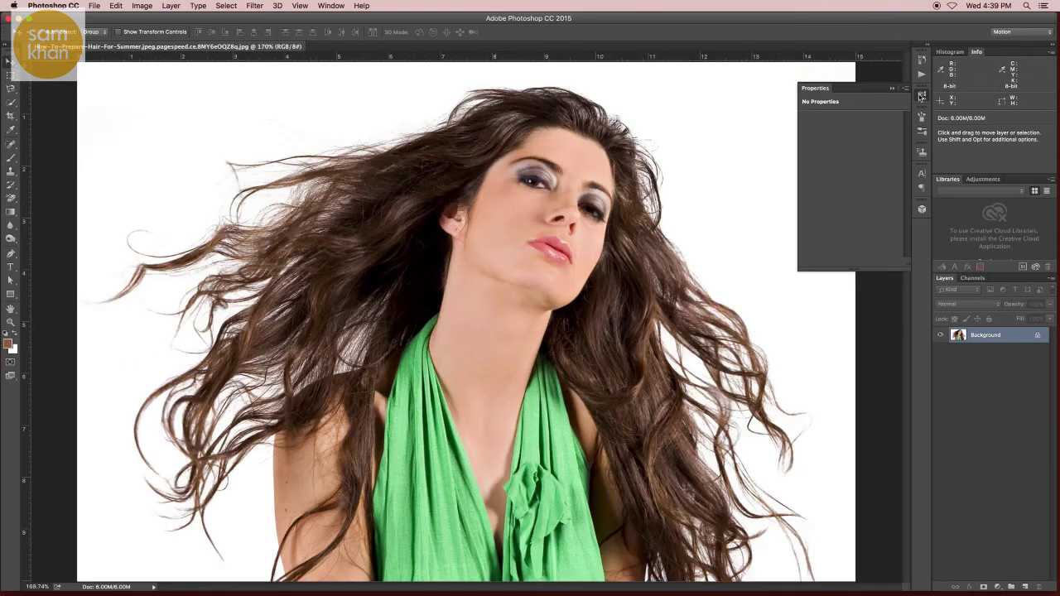
click(921, 96)
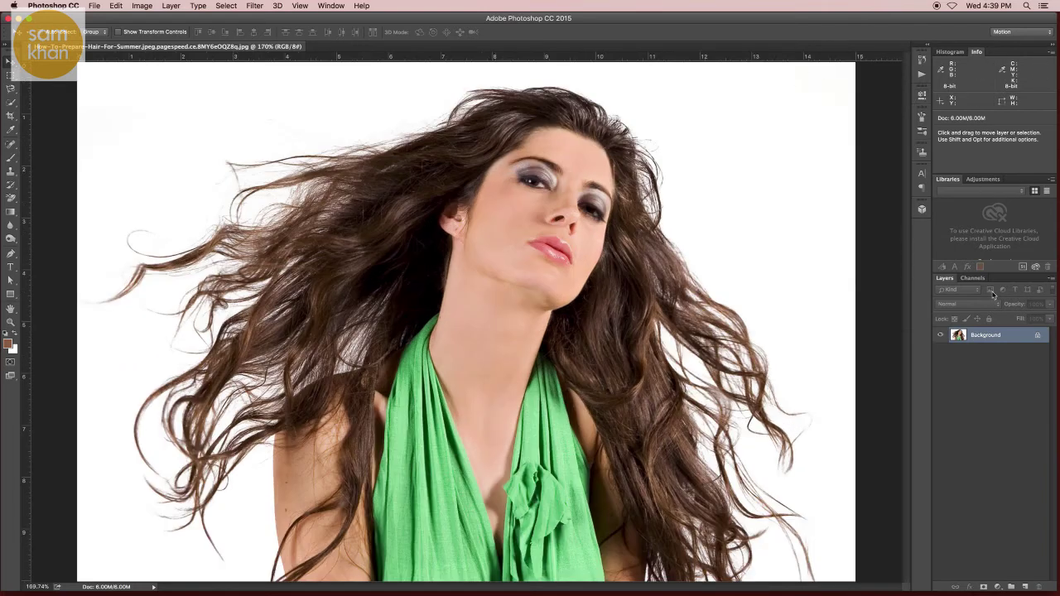
click(1025, 586)
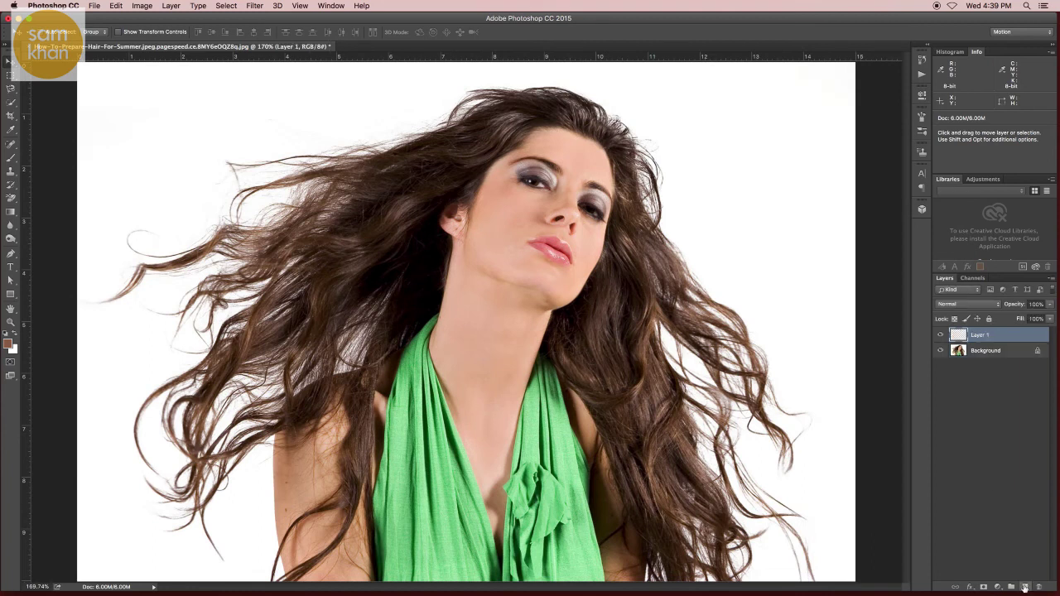
click(10, 213)
click(74, 32)
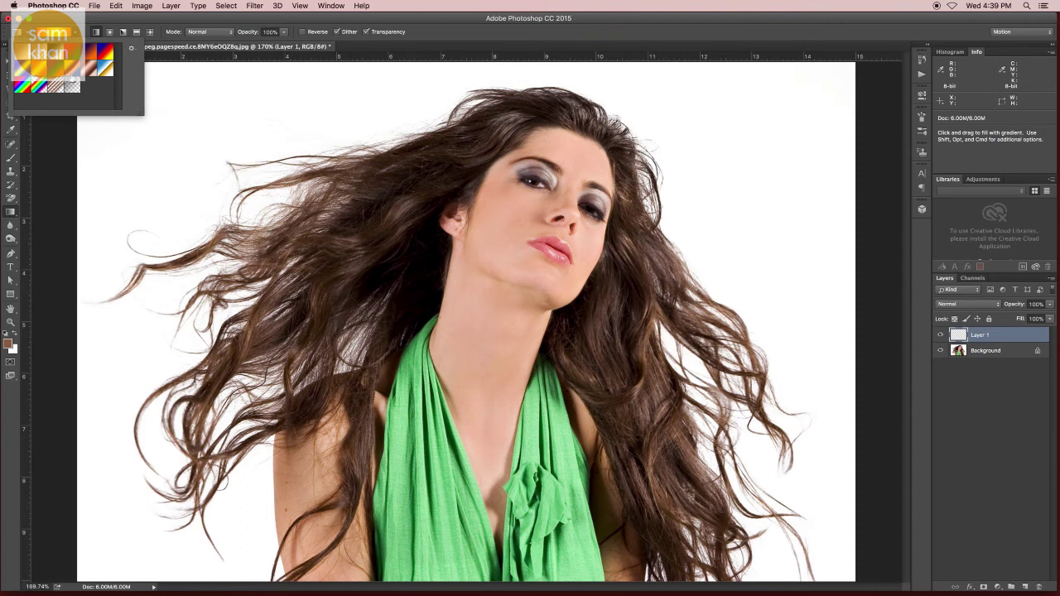
drag(441, 148, 440, 510)
- Duplicate the Background, move the copy above Layer 1, and rename it CUTOUT
key(v)
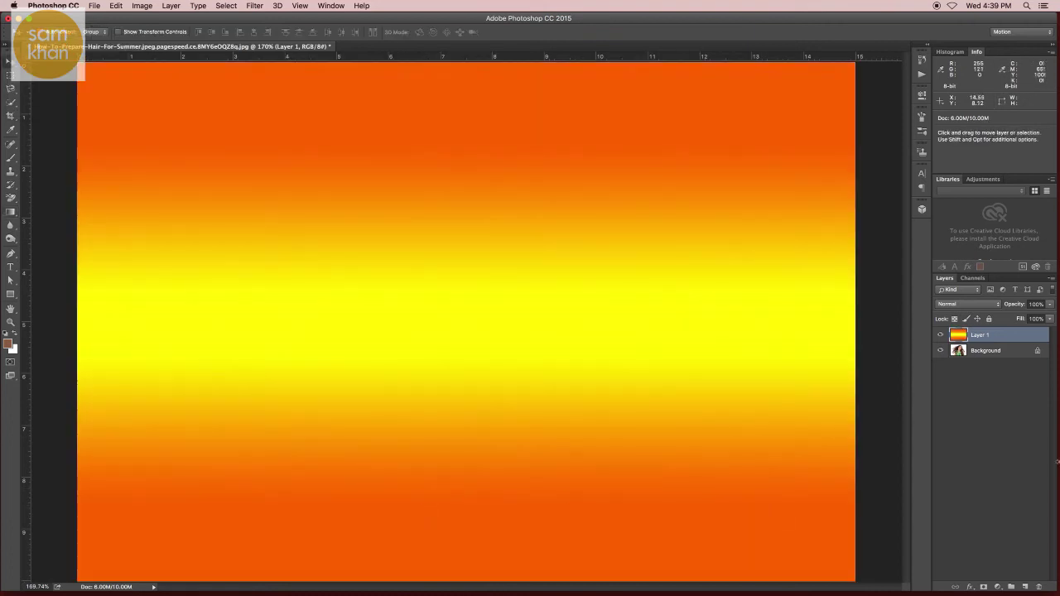
drag(996, 352, 1027, 587)
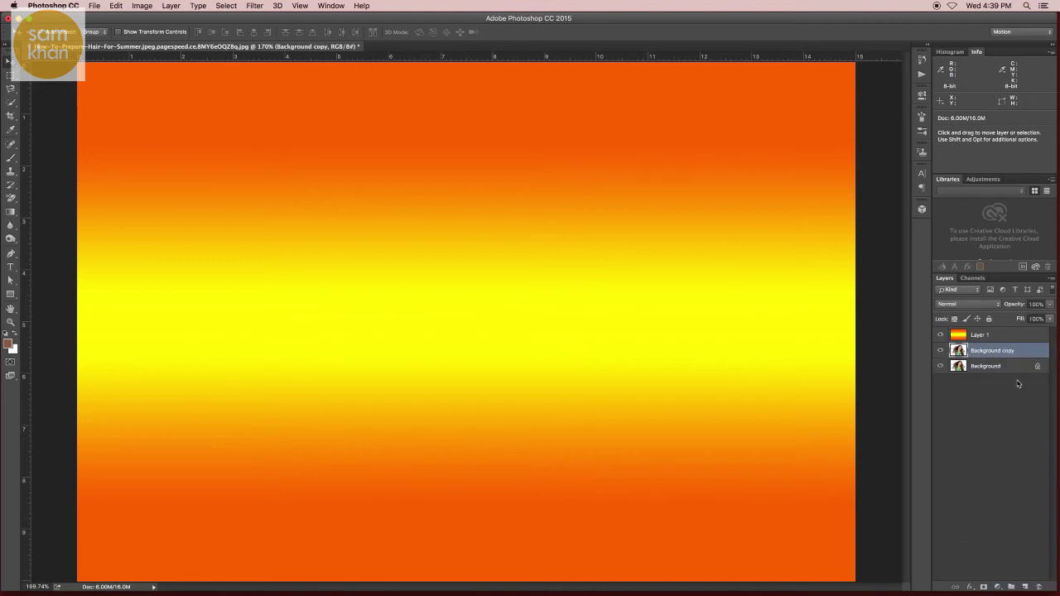
key(ctrl+bracketright)
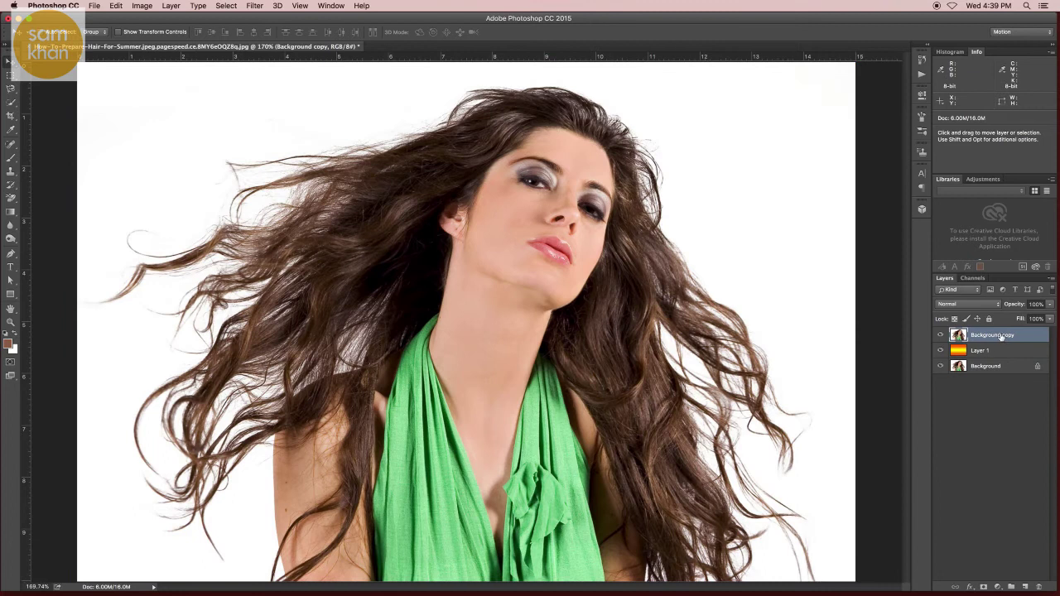
double_click(1002, 336)
text(CUTOUT)
key(Return)
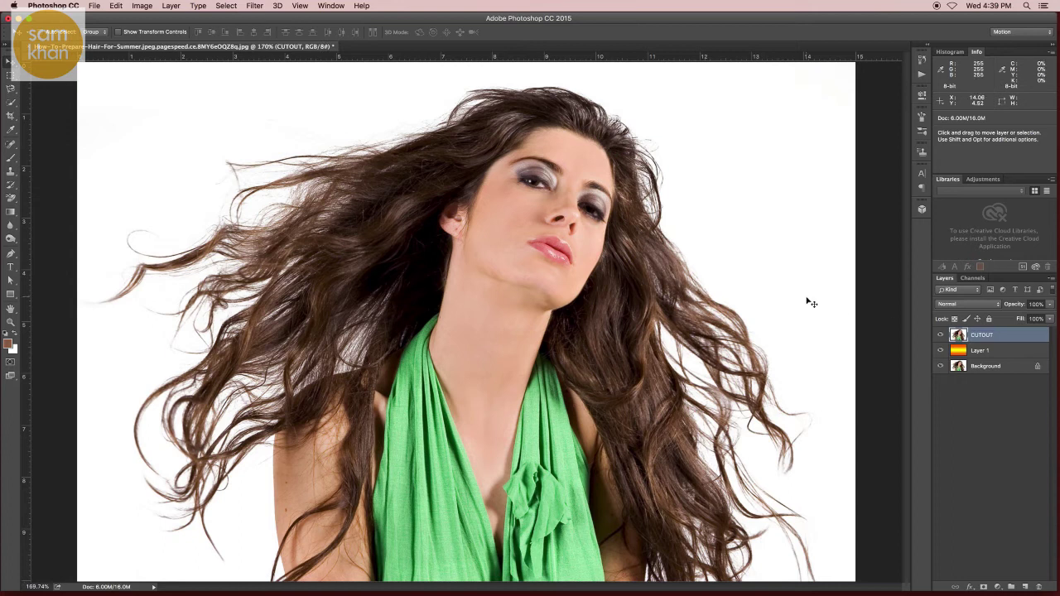
- Select the Background Eraser with Discontiguous limits and 50% tolerance
click(10, 157)
click(11, 201)
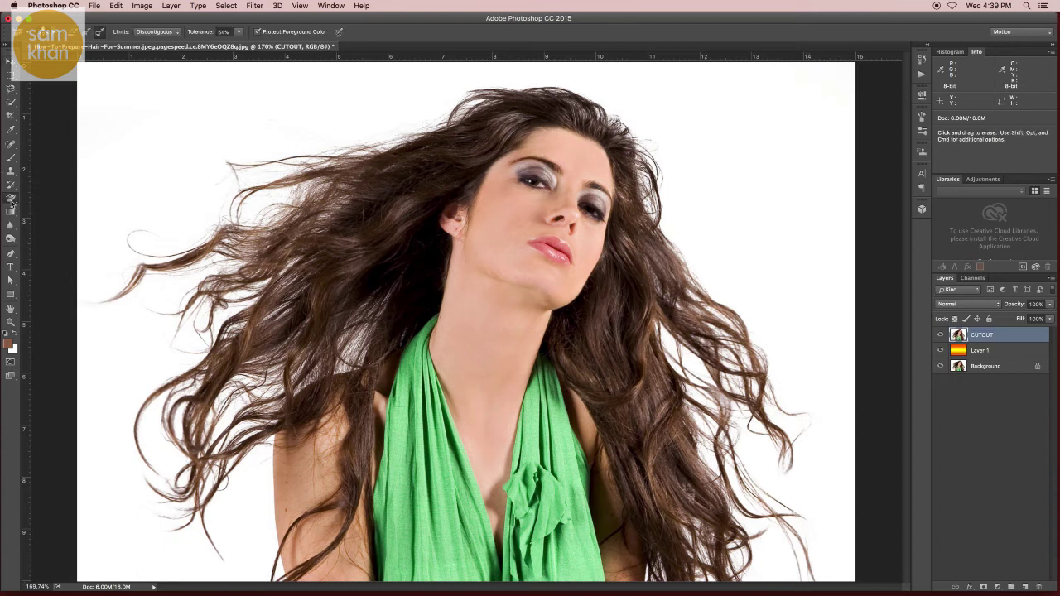
click(12, 201)
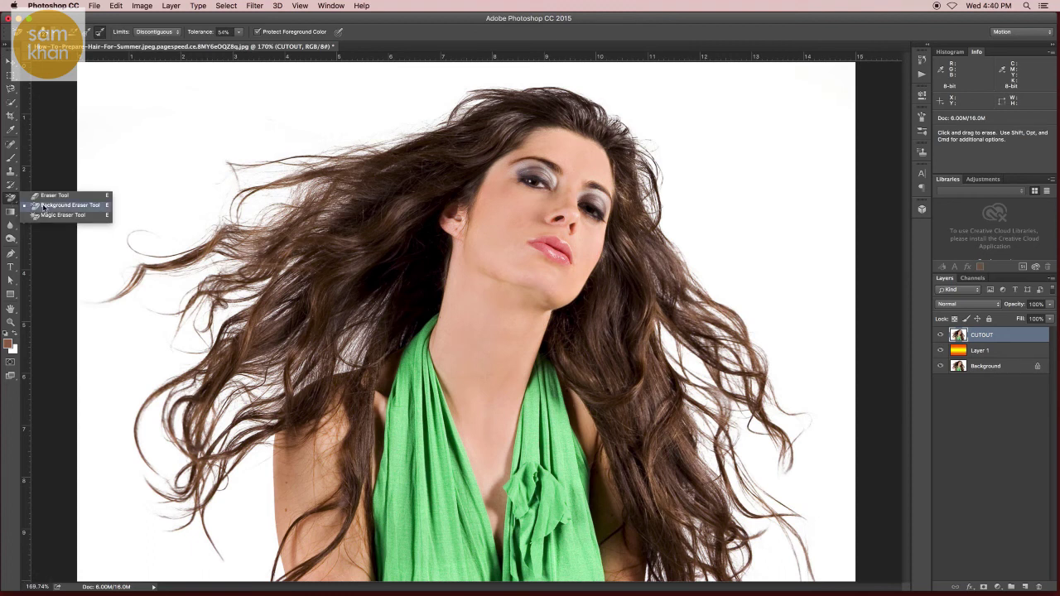
click(43, 205)
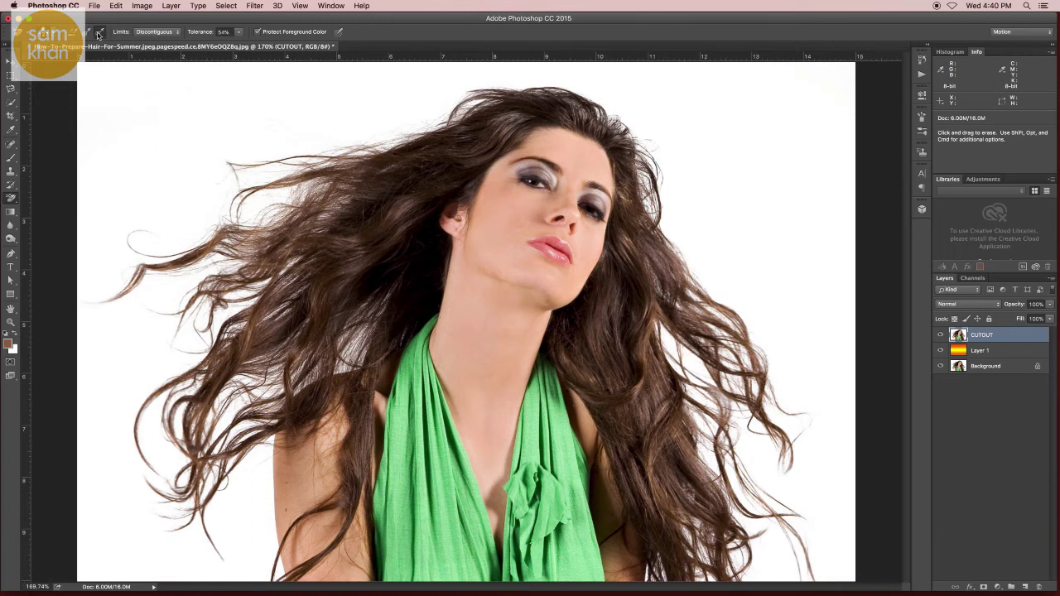
click(156, 33)
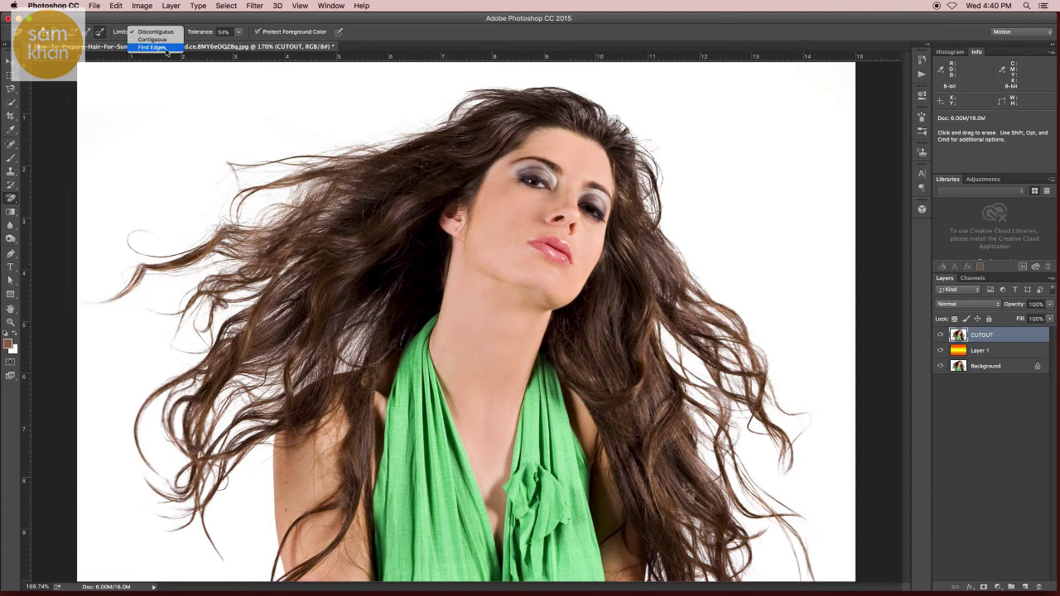
click(163, 35)
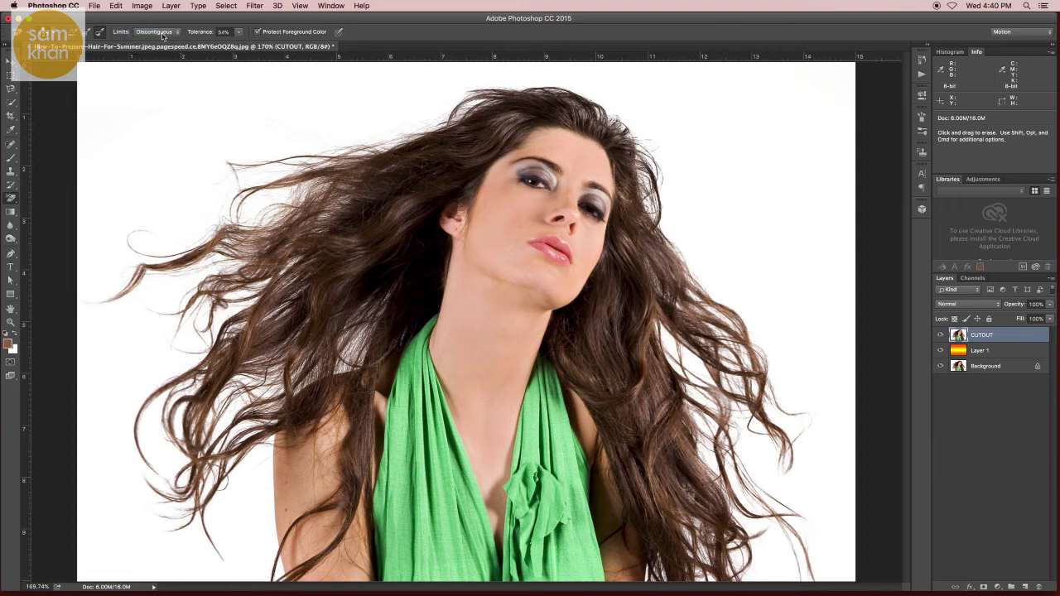
click(238, 33)
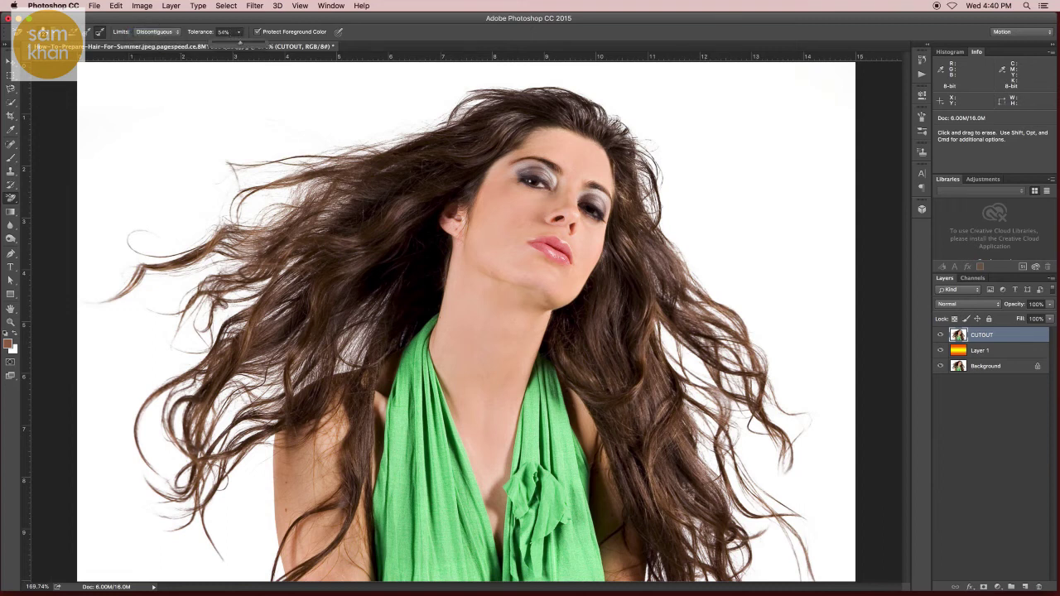
click(224, 32)
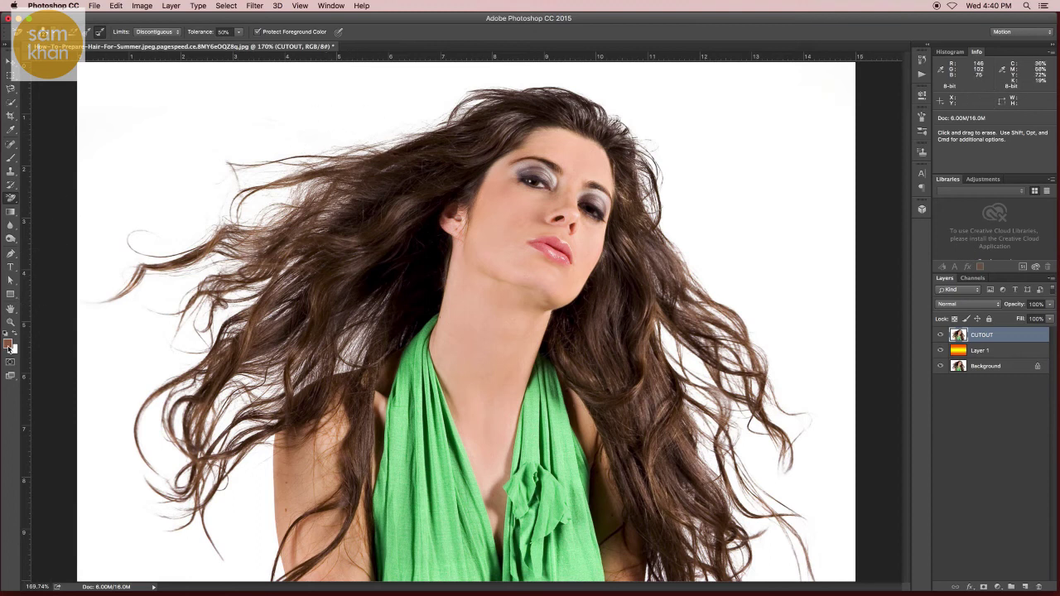
- Set the foreground to a brown sampled from the hair and the background to white
click(9, 345)
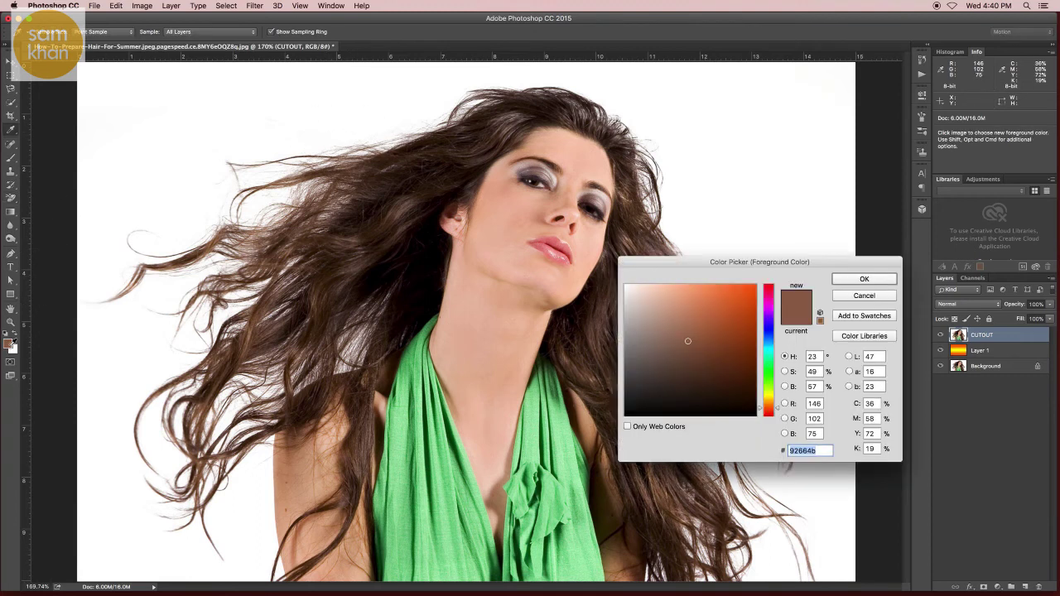
click(161, 264)
click(143, 269)
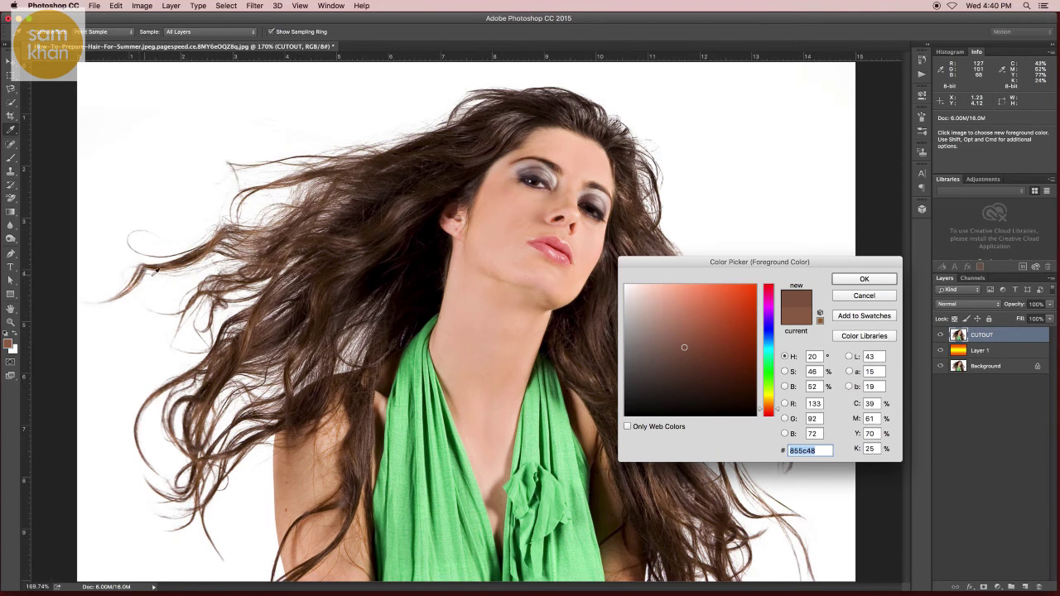
click(847, 282)
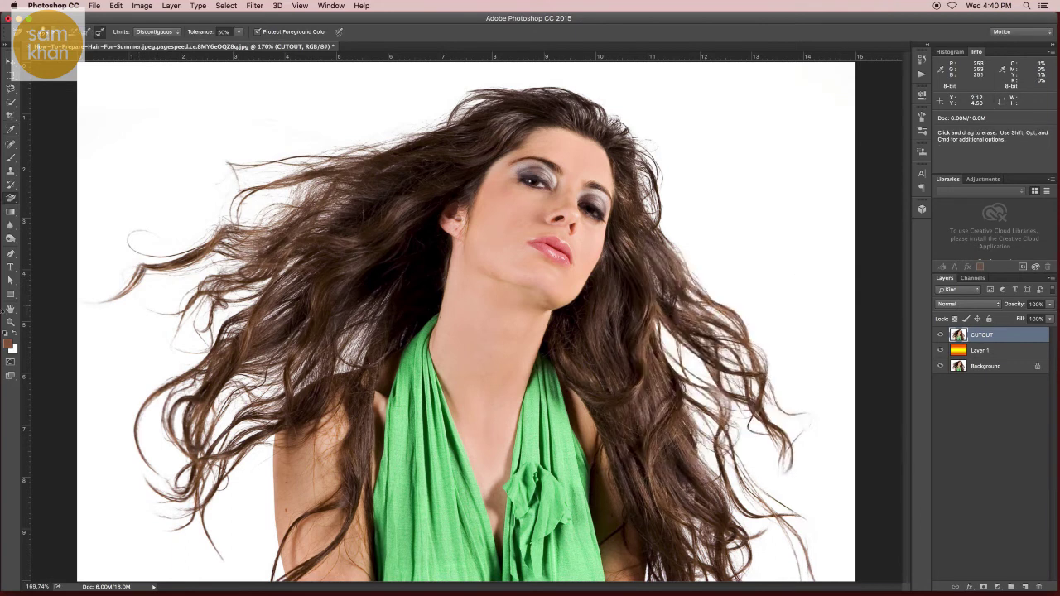
click(14, 352)
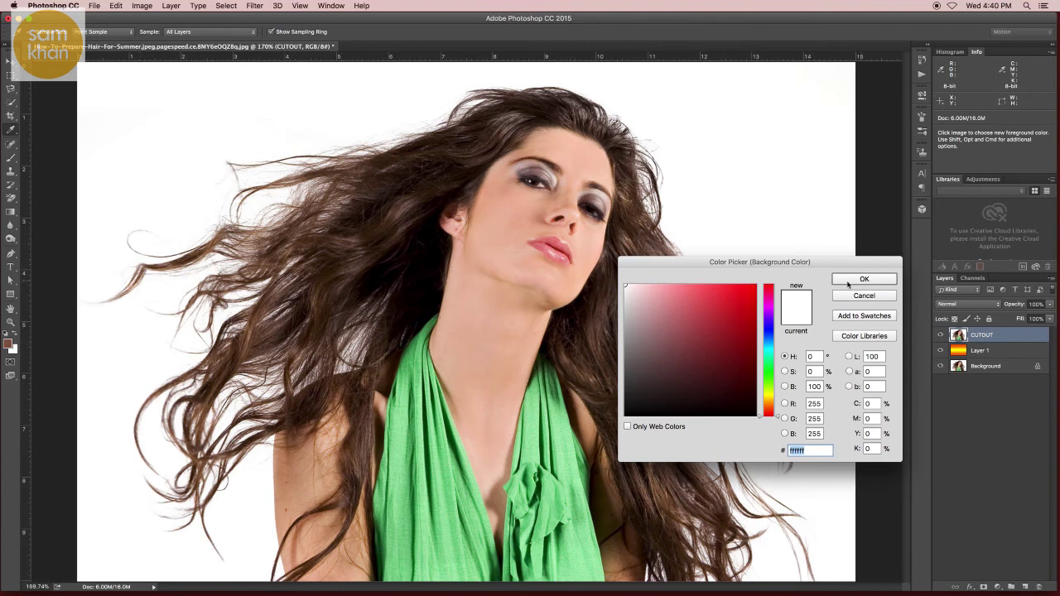
click(502, 272)
click(170, 291)
click(864, 279)
key(e)
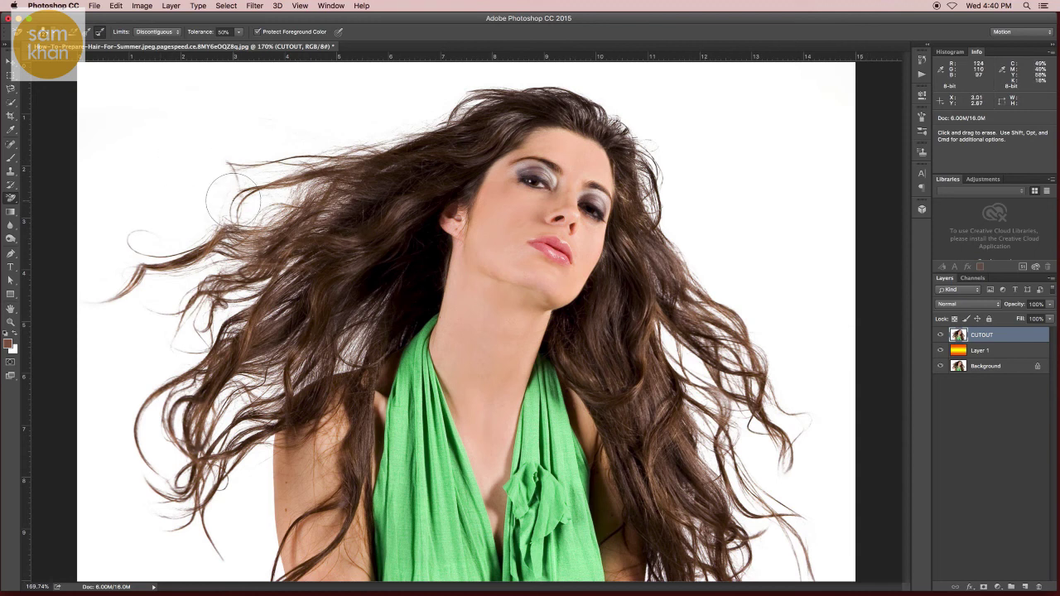
- Erase the white backdrop left of the hair and along the lower-left edge
drag(236, 199, 319, 162)
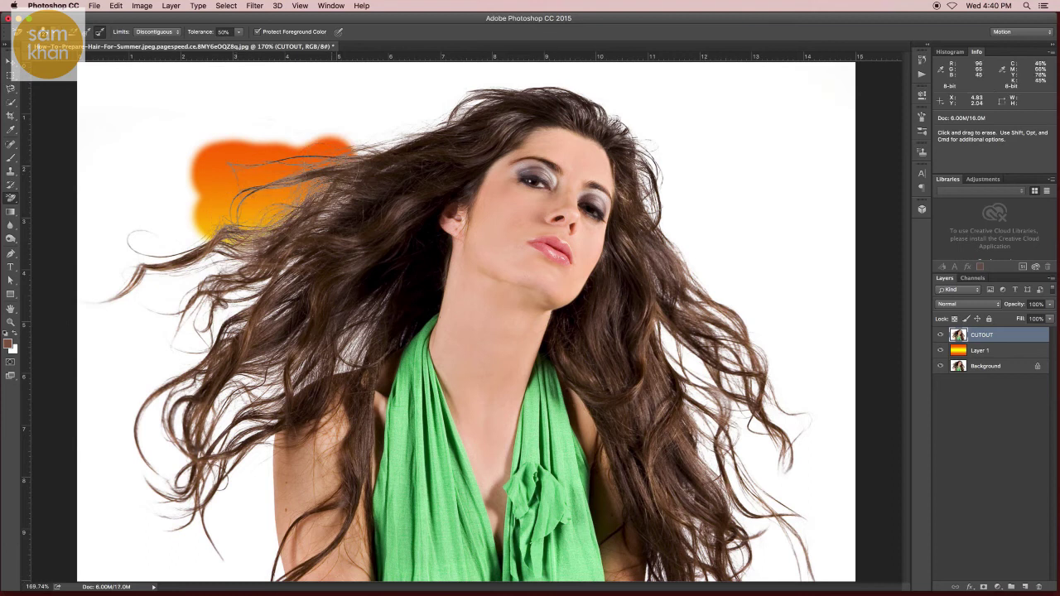
drag(331, 148, 501, 75)
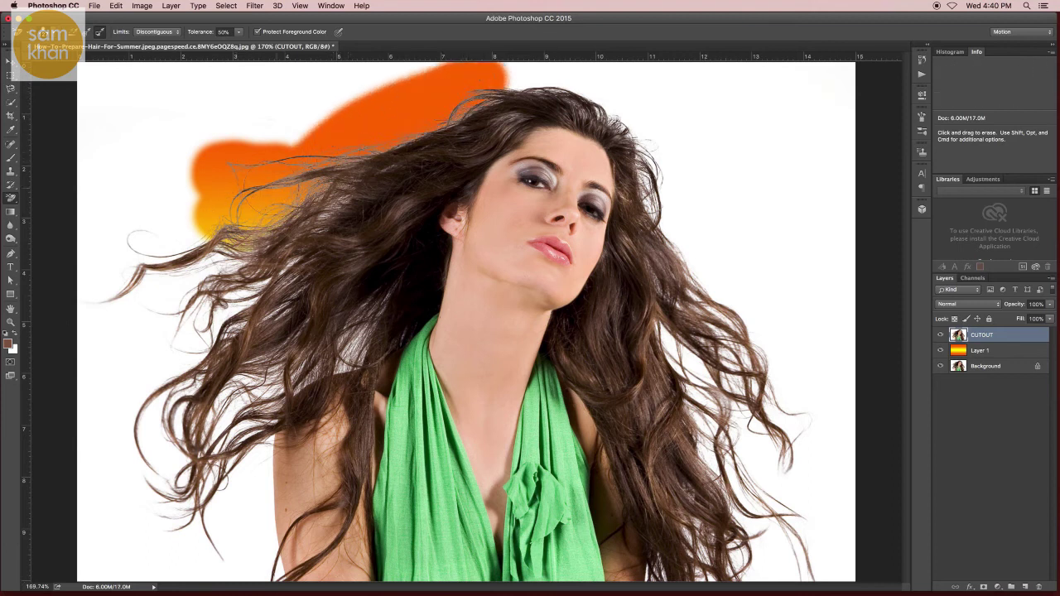
mouse_move(195, 194)
mouse_down()
mouse_move(183, 231)
mouse_move(199, 278)
mouse_move(110, 357)
mouse_move(145, 364)
mouse_up()
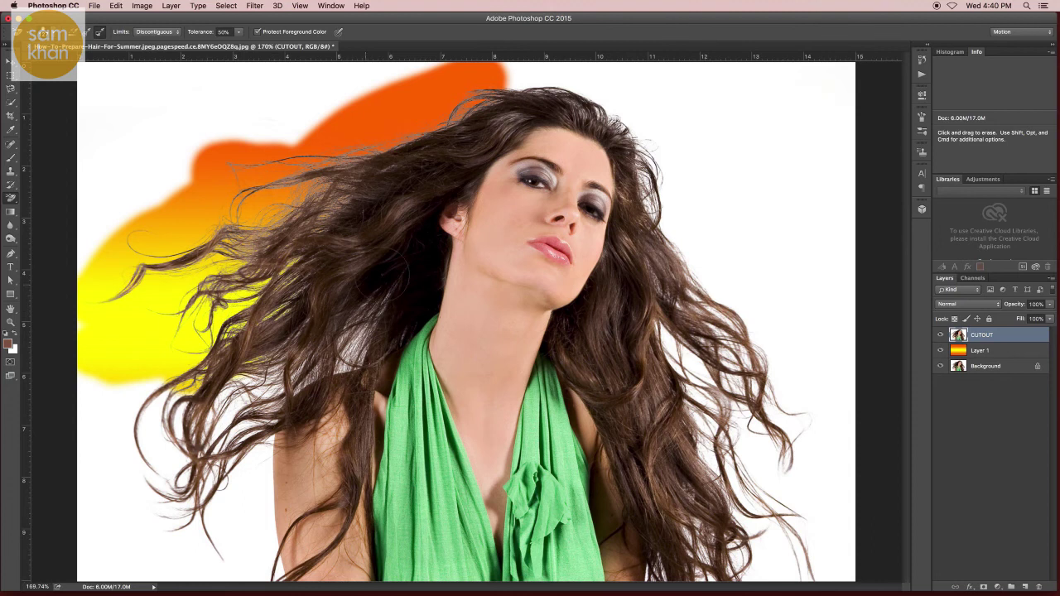
mouse_move(215, 398)
mouse_down()
mouse_move(149, 497)
mouse_move(215, 571)
mouse_up()
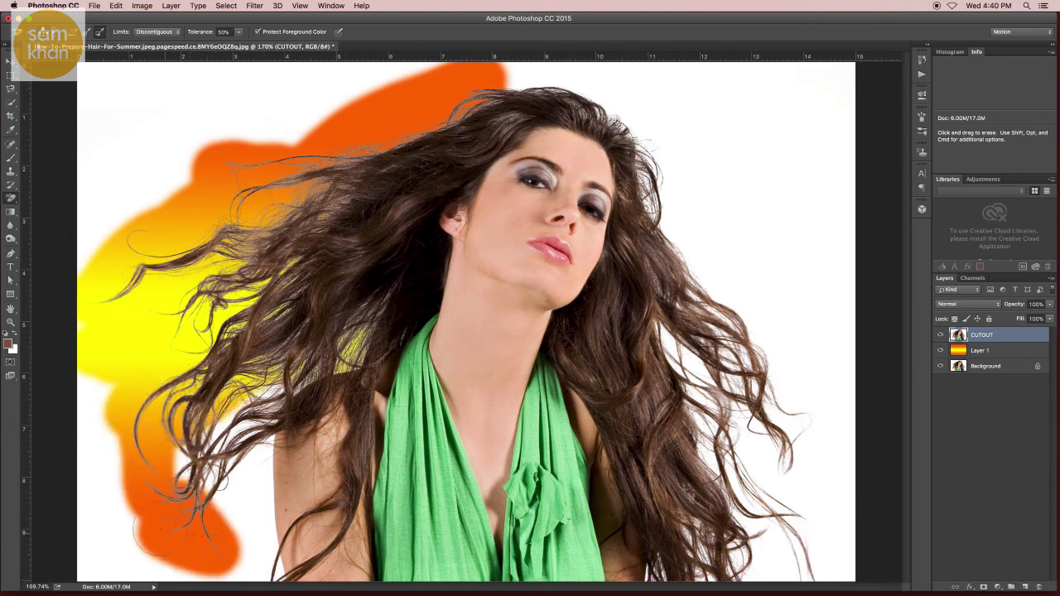
mouse_move(223, 513)
mouse_down()
mouse_move(186, 452)
mouse_move(269, 389)
mouse_up()
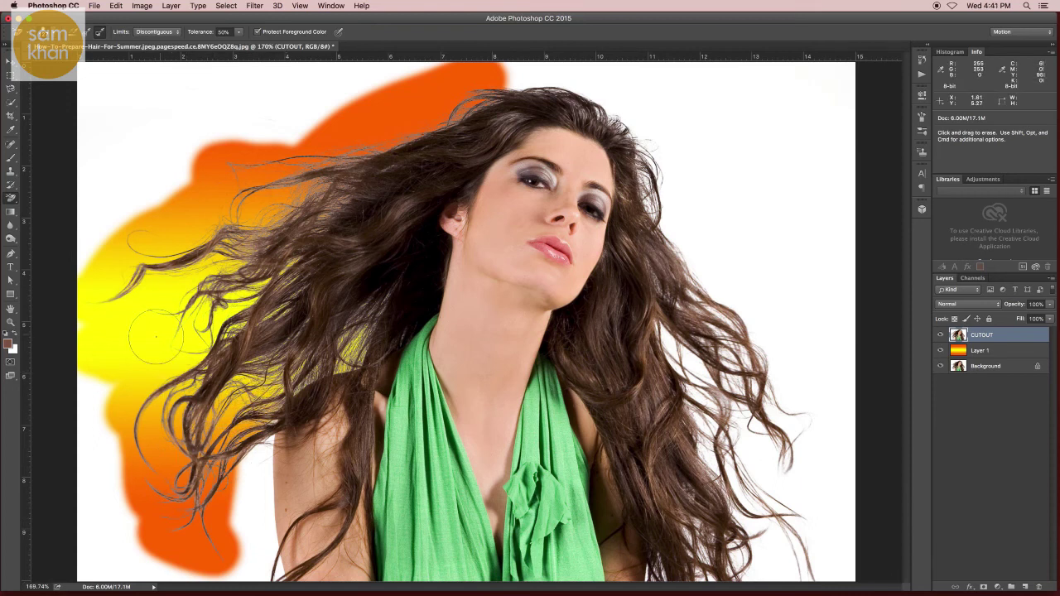
mouse_move(98, 369)
mouse_down()
mouse_move(112, 549)
mouse_move(261, 563)
mouse_up()
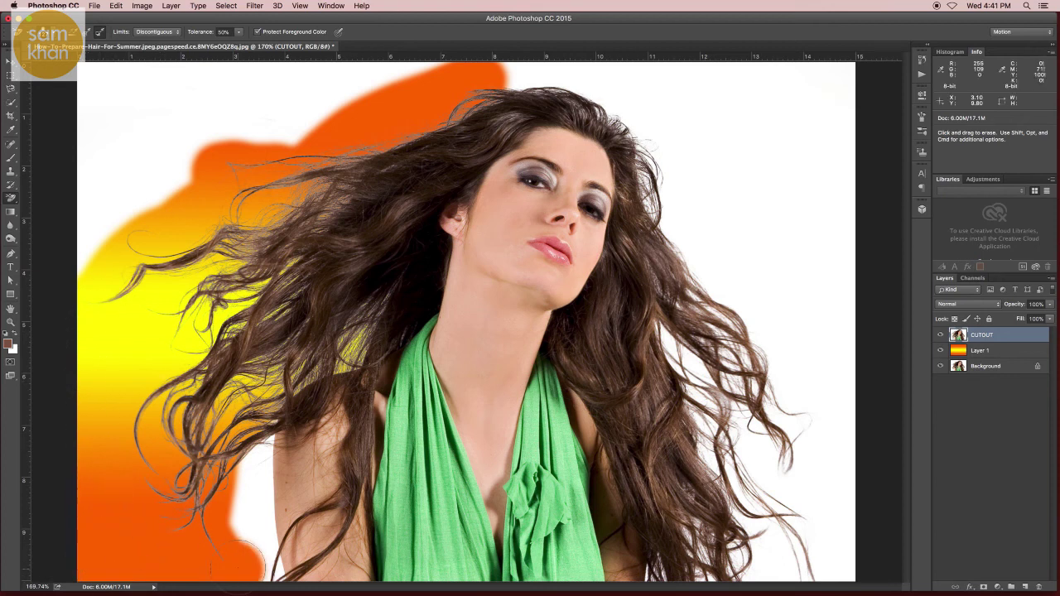
- Zoom in on the shoulder, shrink the eraser, and clear white between strands near the neck
key(z)
click(301, 527)
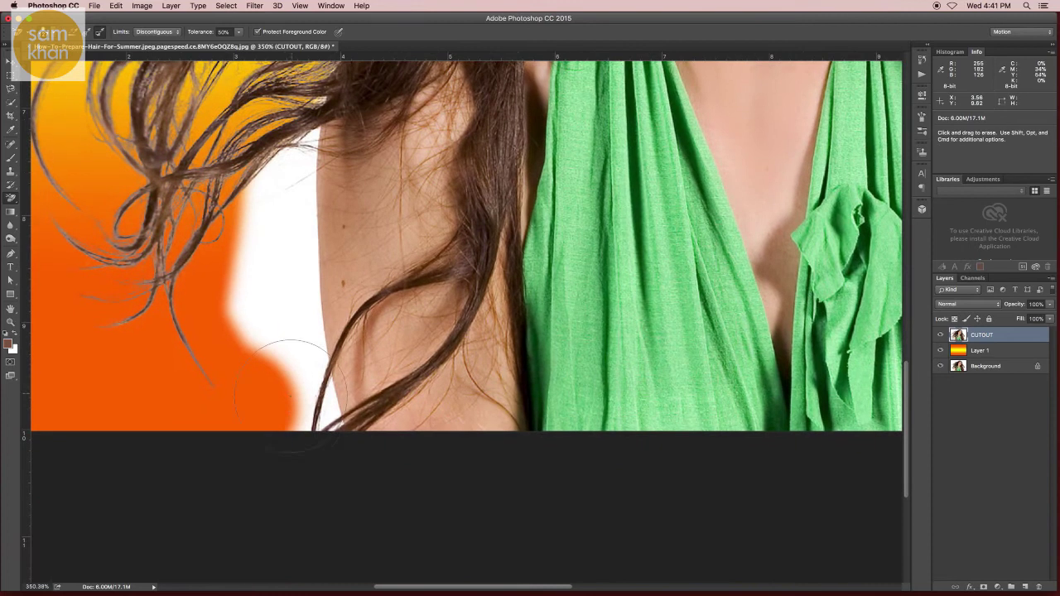
key(y)
drag(276, 412, 224, 414)
mouse_move(305, 397)
mouse_down()
mouse_move(312, 436)
mouse_move(331, 433)
mouse_move(312, 430)
mouse_move(294, 376)
mouse_up()
key(ctrl+z)
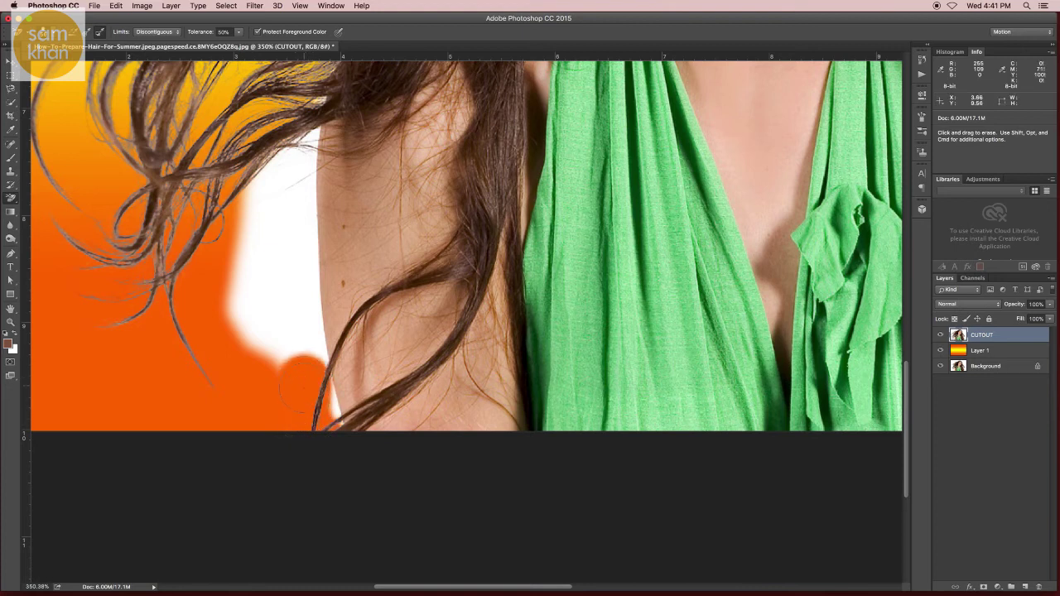
drag(313, 420, 317, 389)
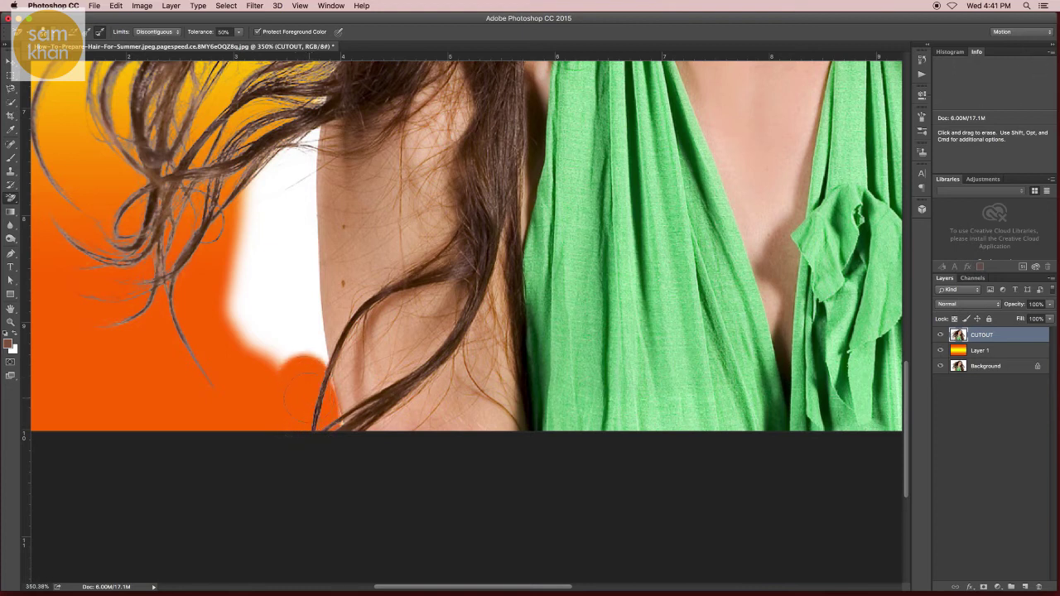
mouse_move(279, 277)
mouse_down()
mouse_move(296, 355)
mouse_move(292, 246)
mouse_move(265, 319)
mouse_move(331, 220)
mouse_up()
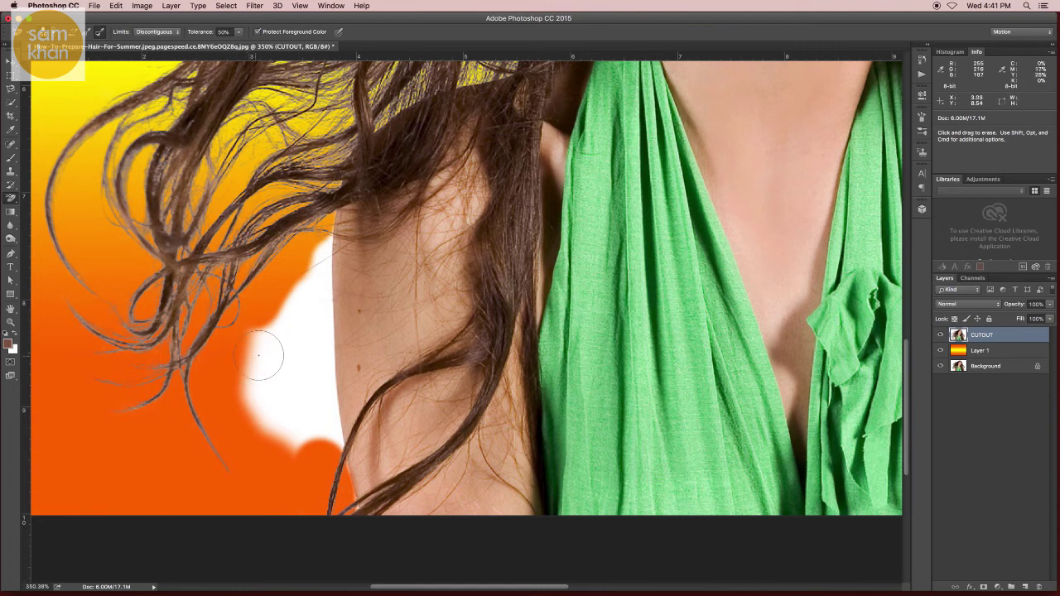
key(p)
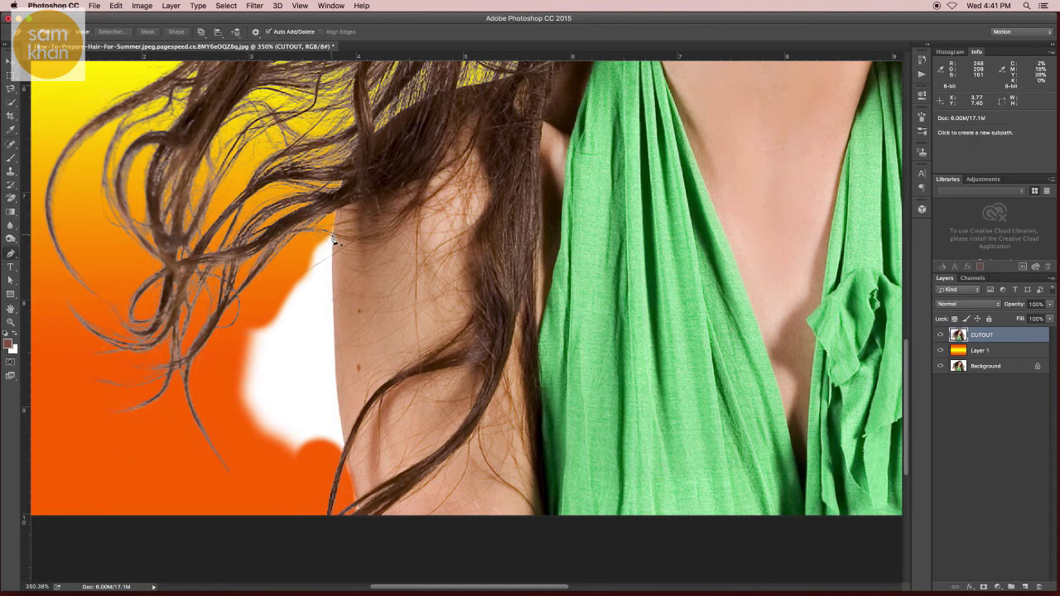
- Trace a pen path around the white gap beside the shoulder and delete it from CUTOUT
click(332, 236)
drag(335, 343, 335, 349)
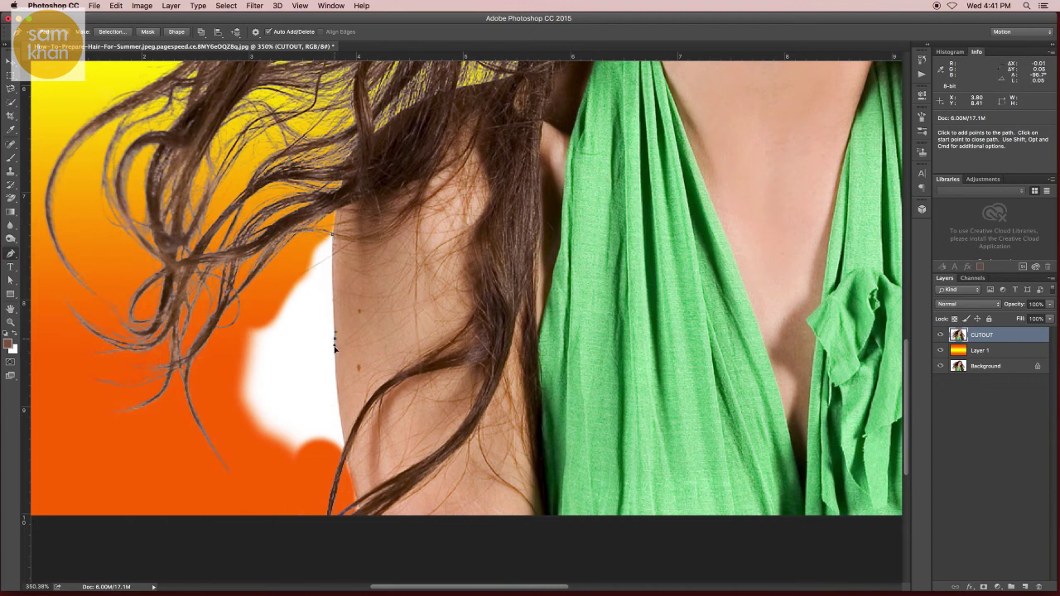
click(341, 435)
click(340, 464)
drag(223, 434, 223, 434)
click(308, 247)
key(ctrl+Return)
key(Delete)
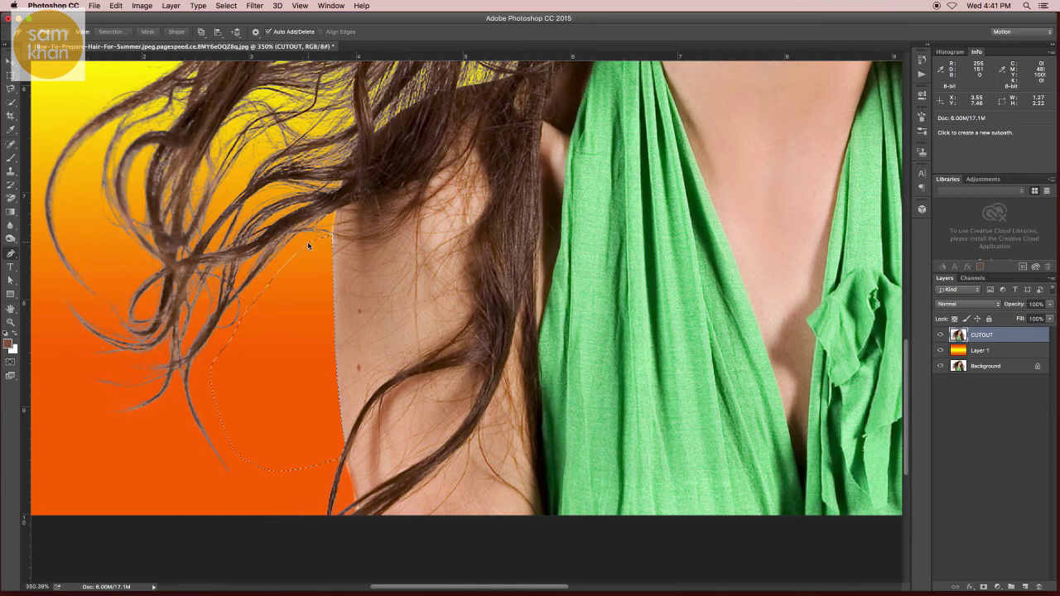
drag(314, 245, 436, 264)
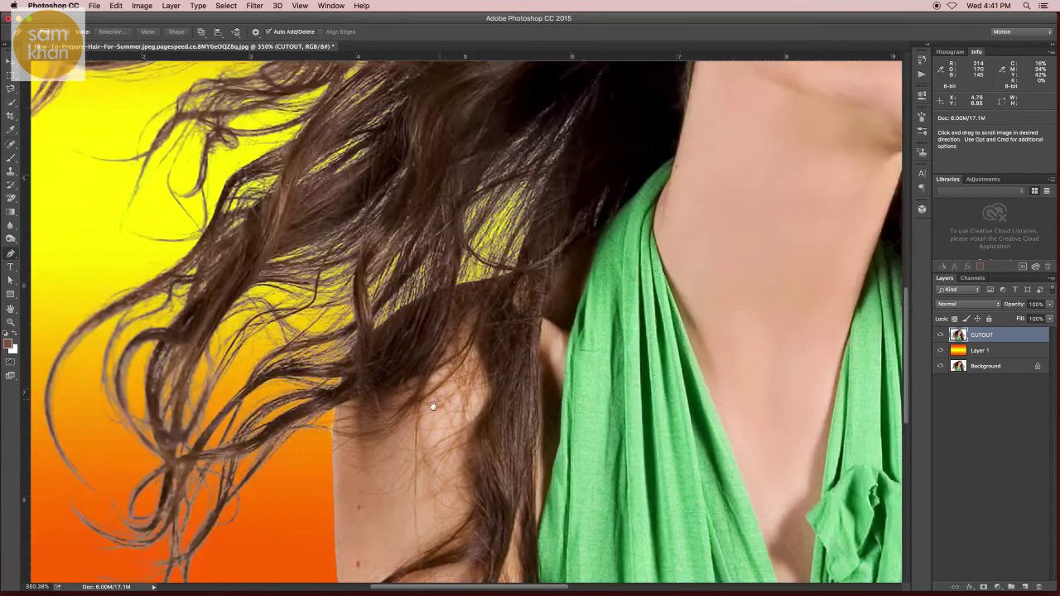
key(super+0)
key(super+r)
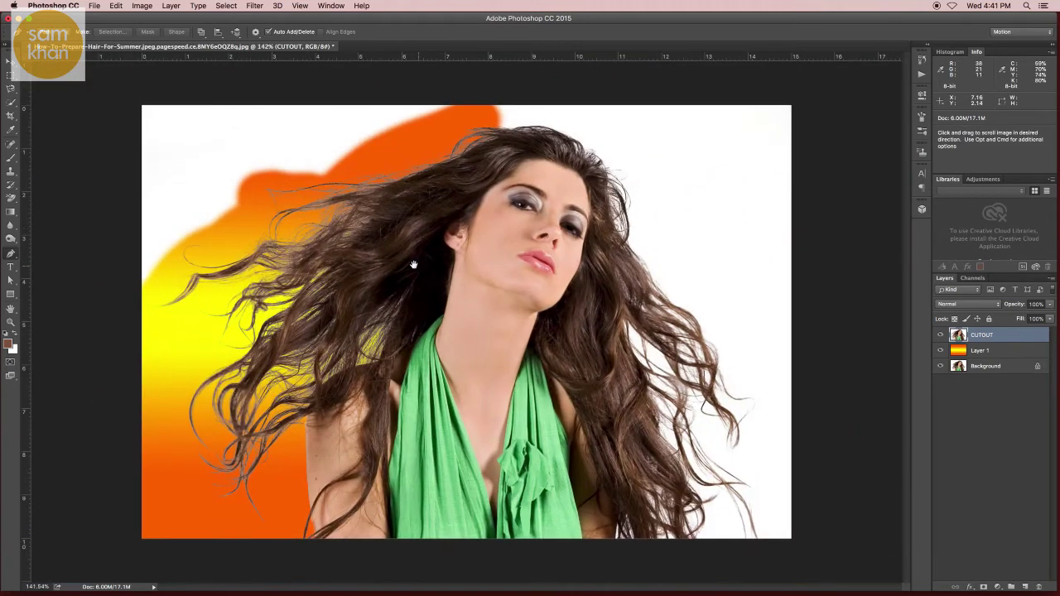
- Enlarge the Background Eraser brush and erase the white along the top of the hair
click(10, 199)
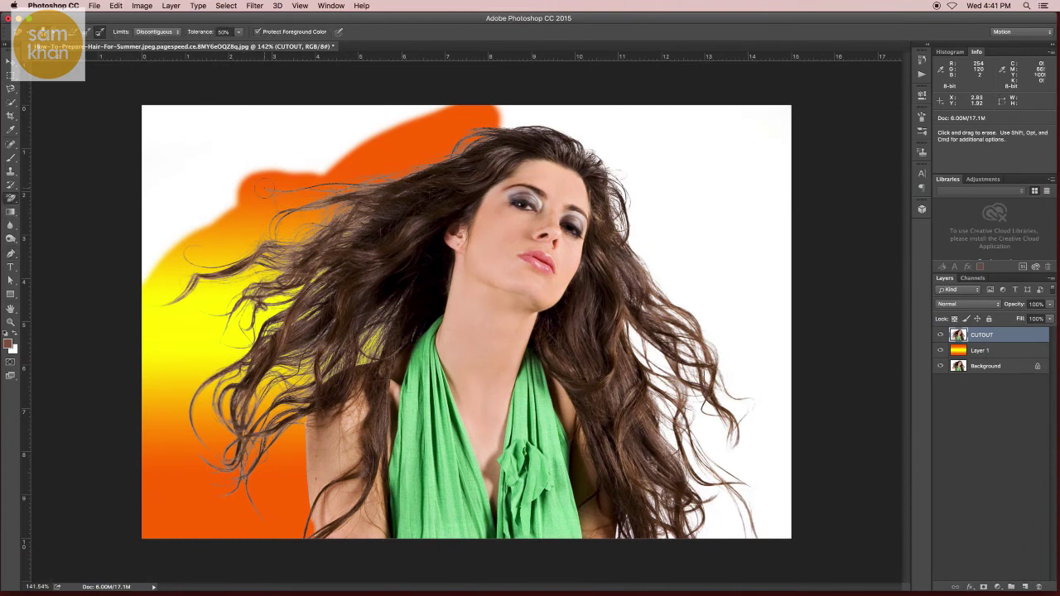
drag(263, 191, 323, 187)
mouse_move(374, 122)
mouse_down()
mouse_move(162, 133)
mouse_move(283, 155)
mouse_up()
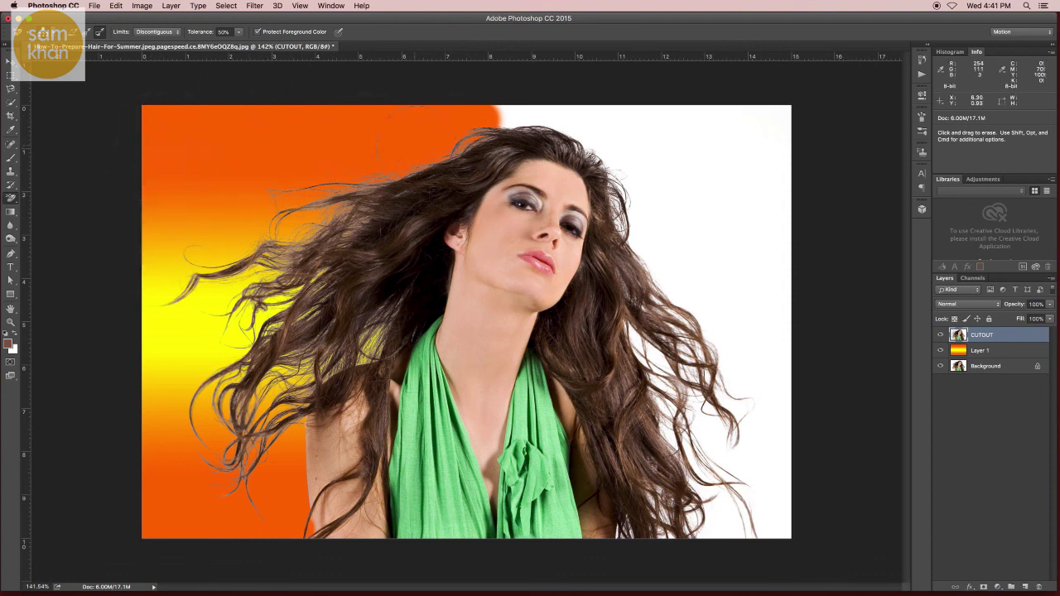
drag(414, 142, 451, 154)
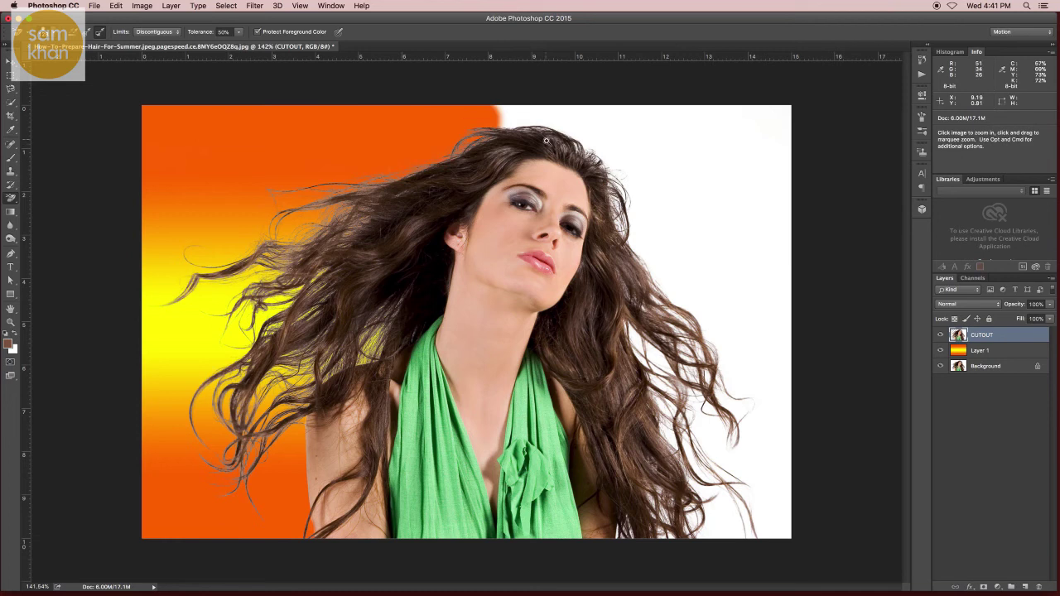
scroll(451, 154, up, 5)
mouse_move(439, 196)
mouse_down()
mouse_move(632, 196)
mouse_move(675, 331)
mouse_up()
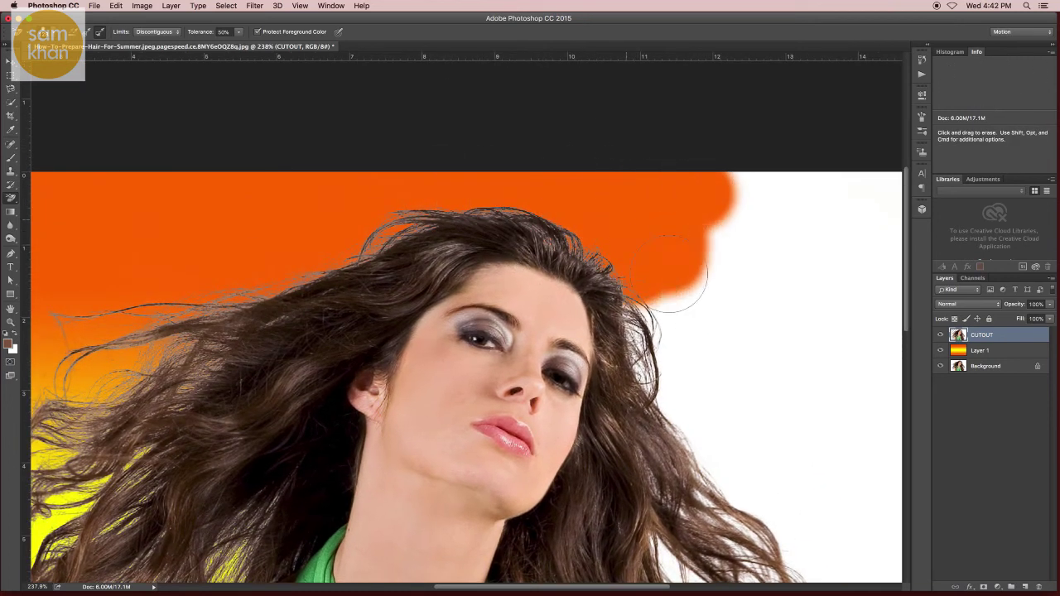
- Erase the white along the right edge and between the lower-right hair strands
mouse_move(654, 297)
mouse_down()
mouse_move(474, 127)
mouse_move(559, 323)
mouse_move(615, 390)
mouse_move(627, 265)
mouse_up()
mouse_move(497, 252)
mouse_down()
mouse_move(666, 483)
mouse_move(654, 282)
mouse_up()
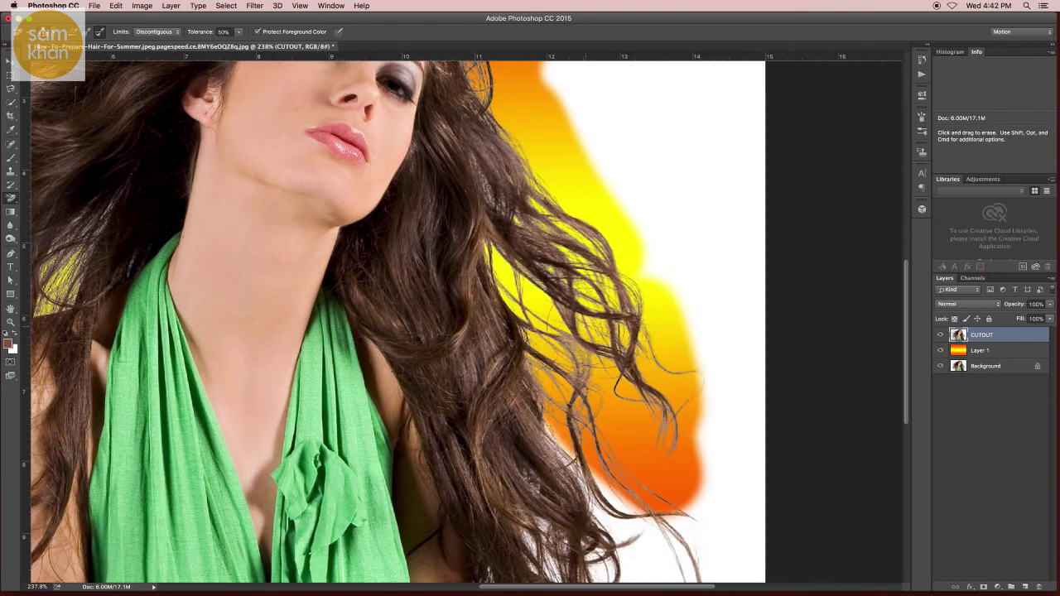
mouse_move(696, 373)
mouse_down()
mouse_move(737, 397)
mouse_move(647, 379)
mouse_up()
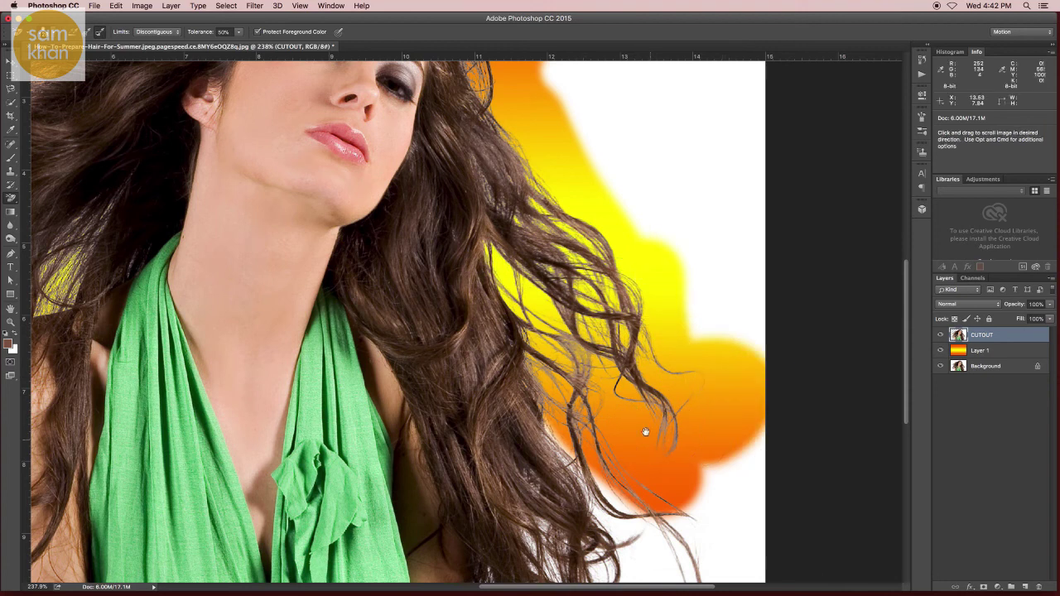
mouse_move(643, 433)
mouse_down()
mouse_move(626, 244)
mouse_move(596, 348)
mouse_move(613, 389)
mouse_up()
drag(528, 413, 524, 337)
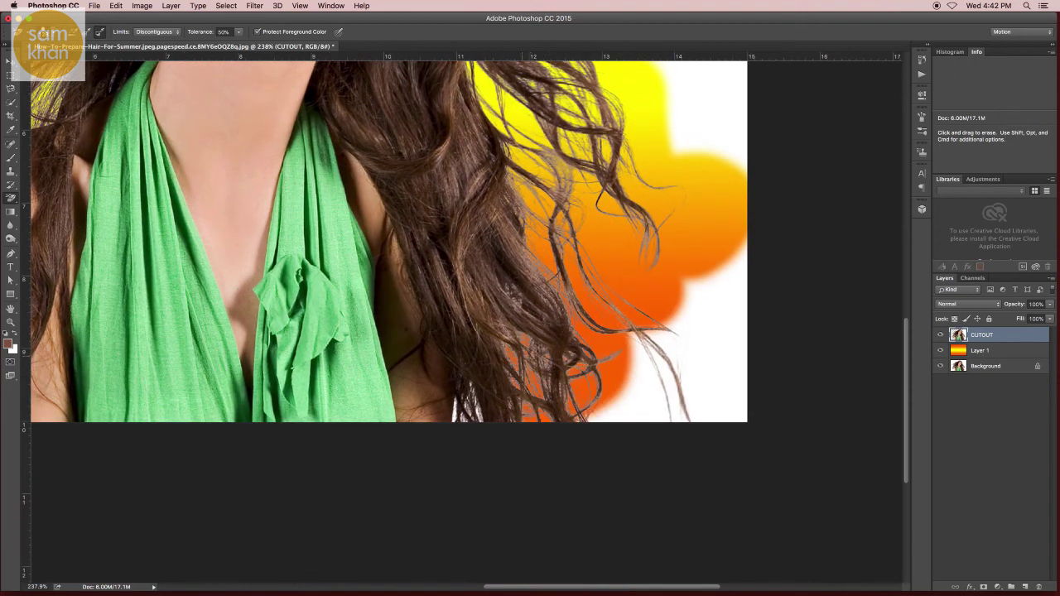
mouse_move(581, 415)
mouse_down()
mouse_move(695, 380)
mouse_move(732, 298)
mouse_move(737, 215)
mouse_move(712, 161)
mouse_up()
drag(737, 274, 776, 362)
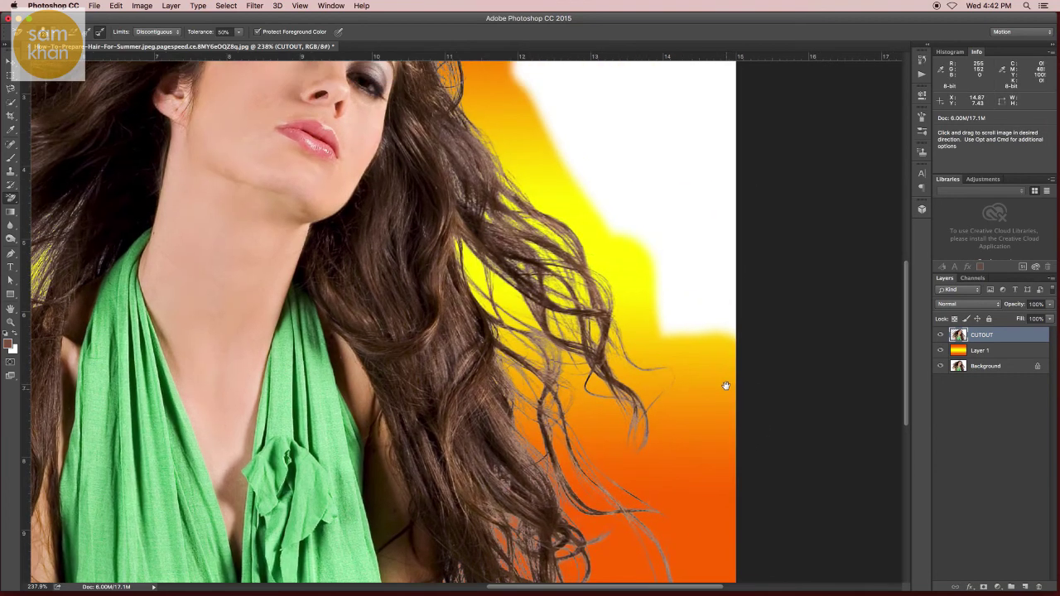
drag(686, 343, 693, 296)
- Zoom out and erase the remaining white at the upper right of the hair
alt+click(645, 281)
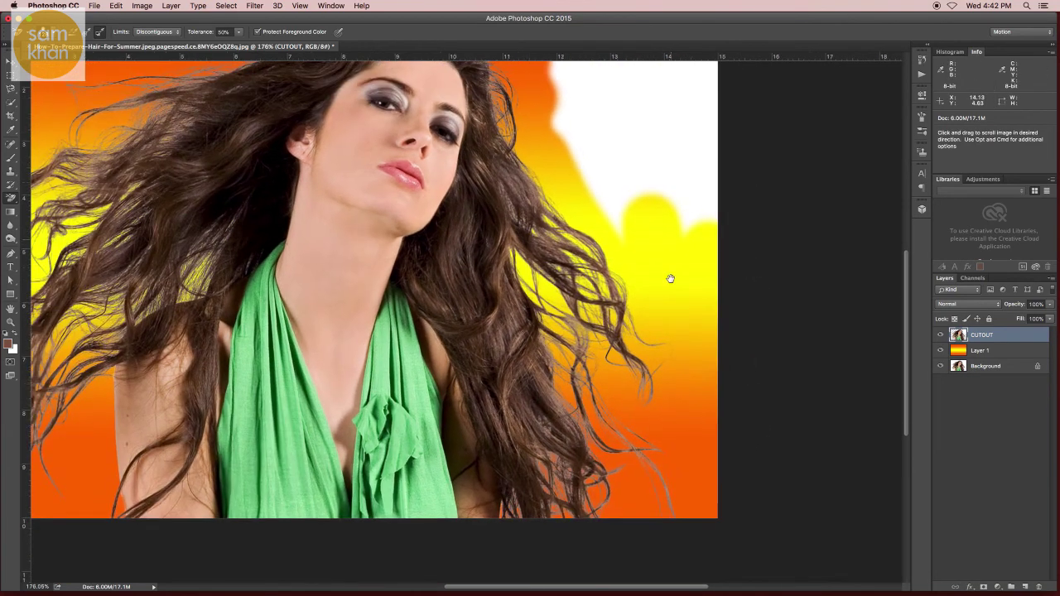
alt+click(666, 277)
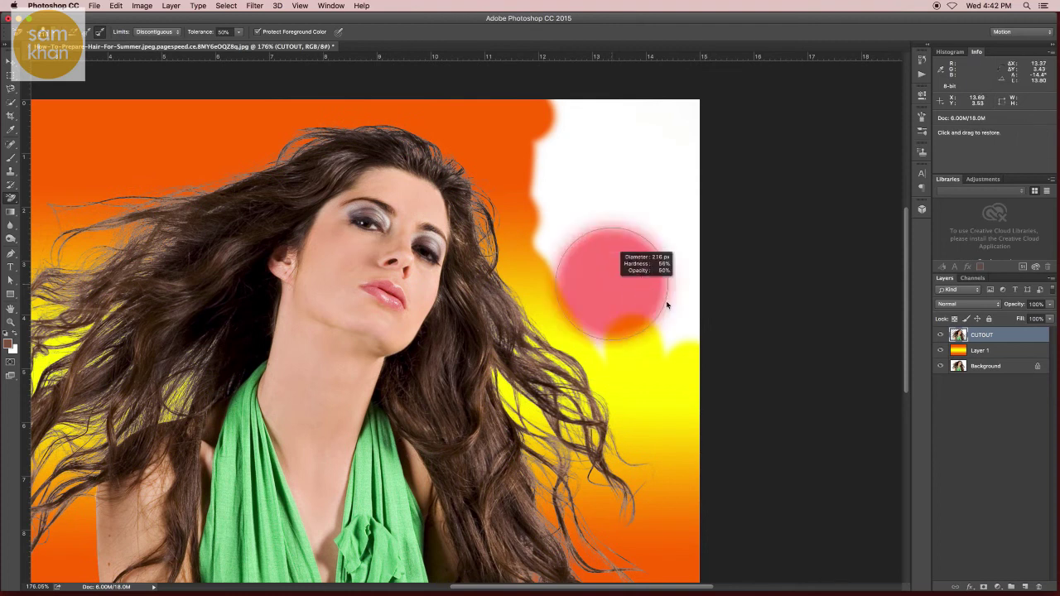
mouse_move(603, 265)
mouse_down()
mouse_move(587, 213)
mouse_move(638, 94)
mouse_move(697, 132)
mouse_move(635, 177)
mouse_up()
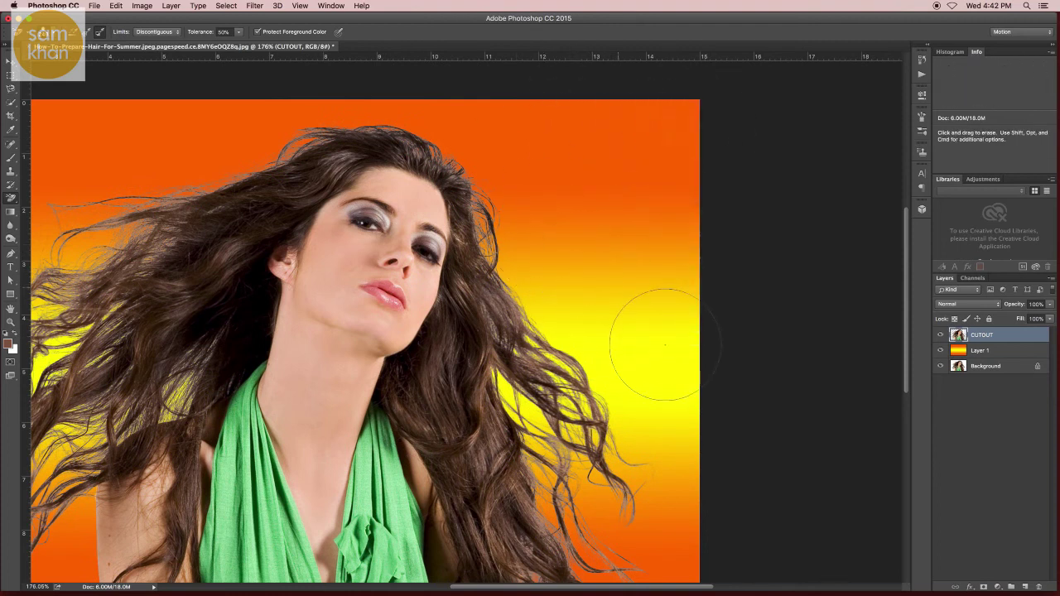
scroll(745, 348, left, 5)
scroll(745, 347, up, 2)
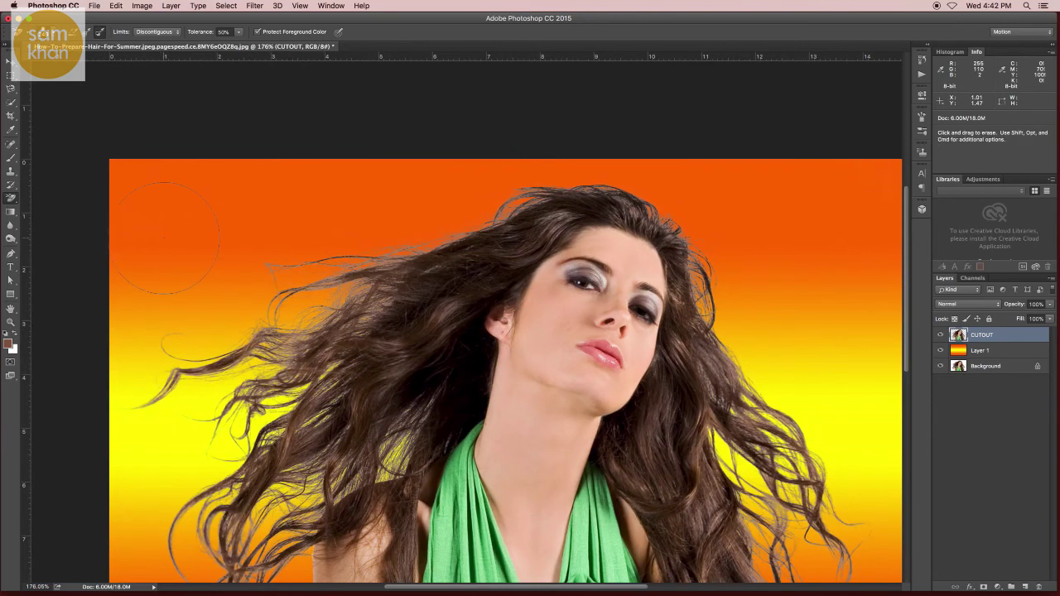
- Open the blurred green trees image and drag it into the hair document
ctrl+alt+click(497, 279)
scroll(465, 281, up, 2)
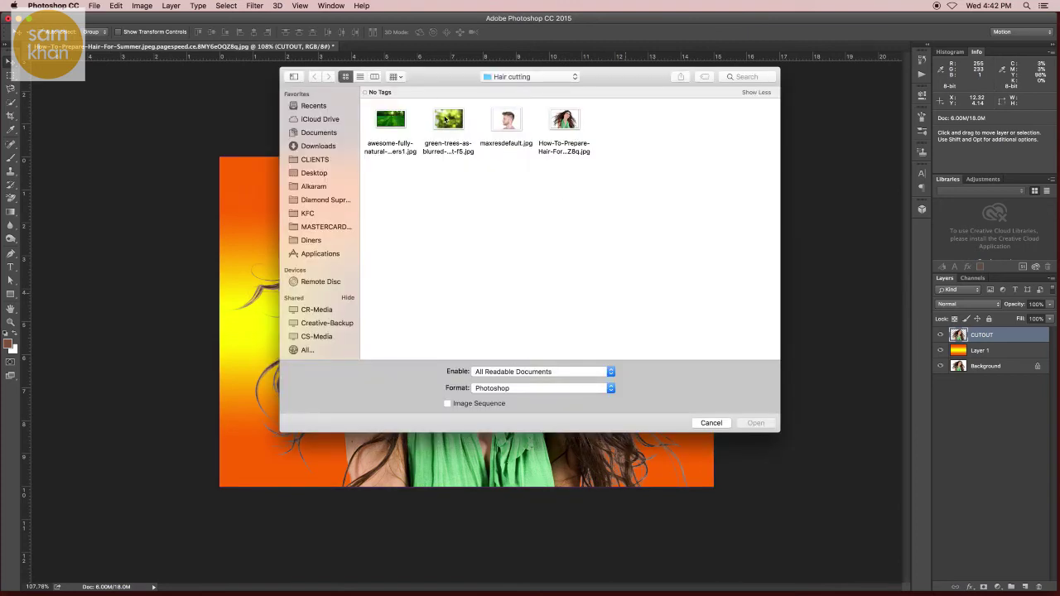
click(447, 119)
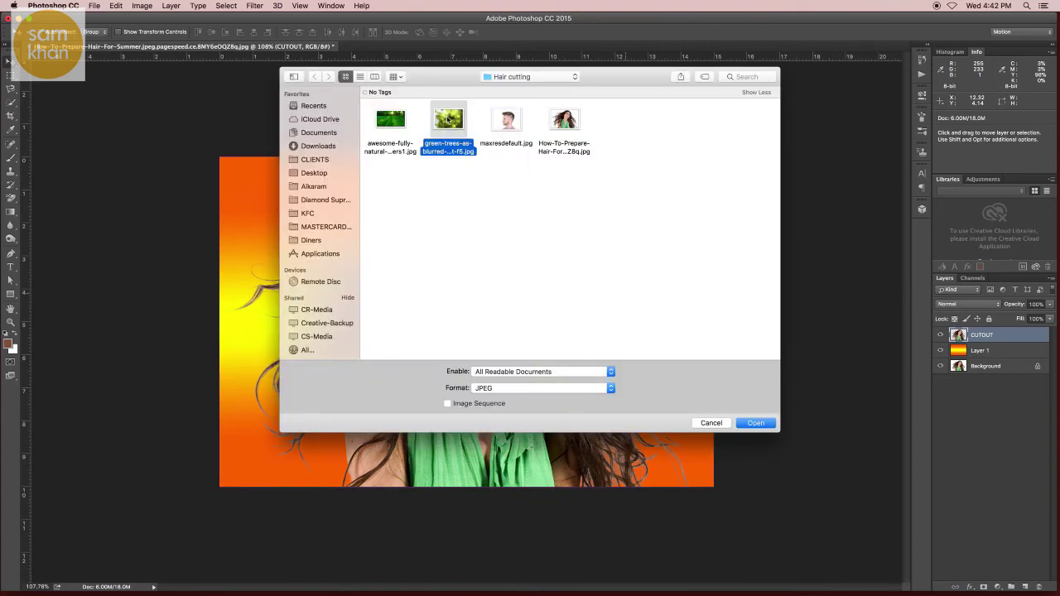
double_click(448, 120)
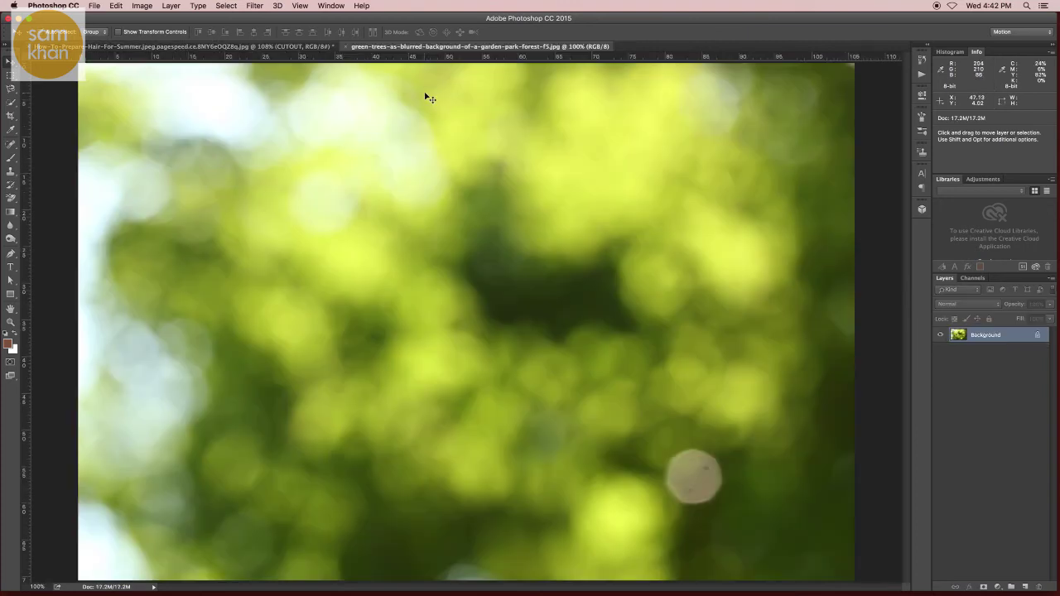
click(297, 47)
drag(489, 293, 576, 286)
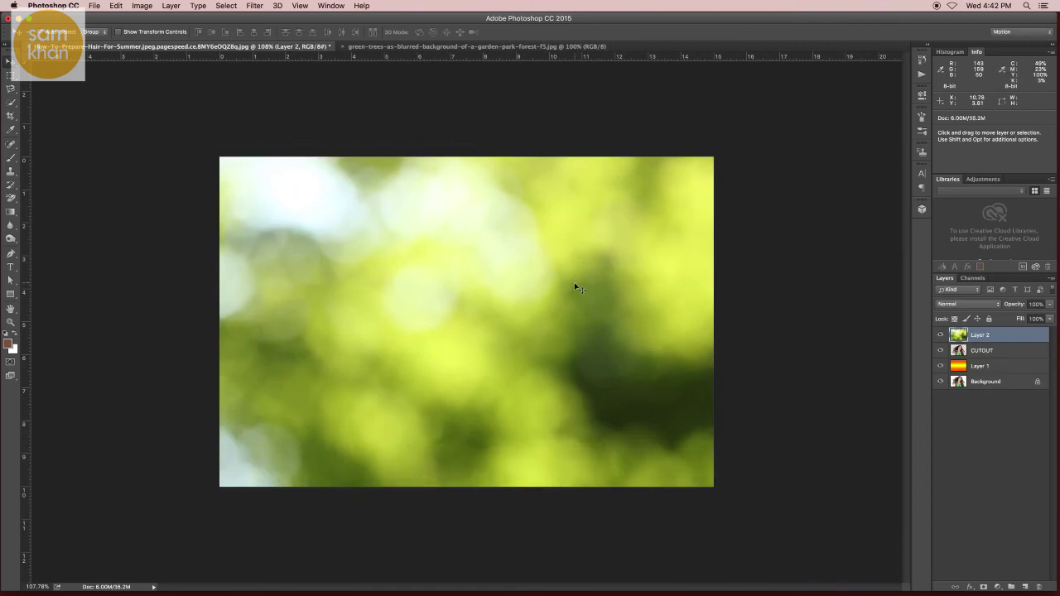
- Move the green layer below CUTOUT and scale it to about 64% to fill the canvas
key(super+bracketleft)
key(super+t)
key(super+0)
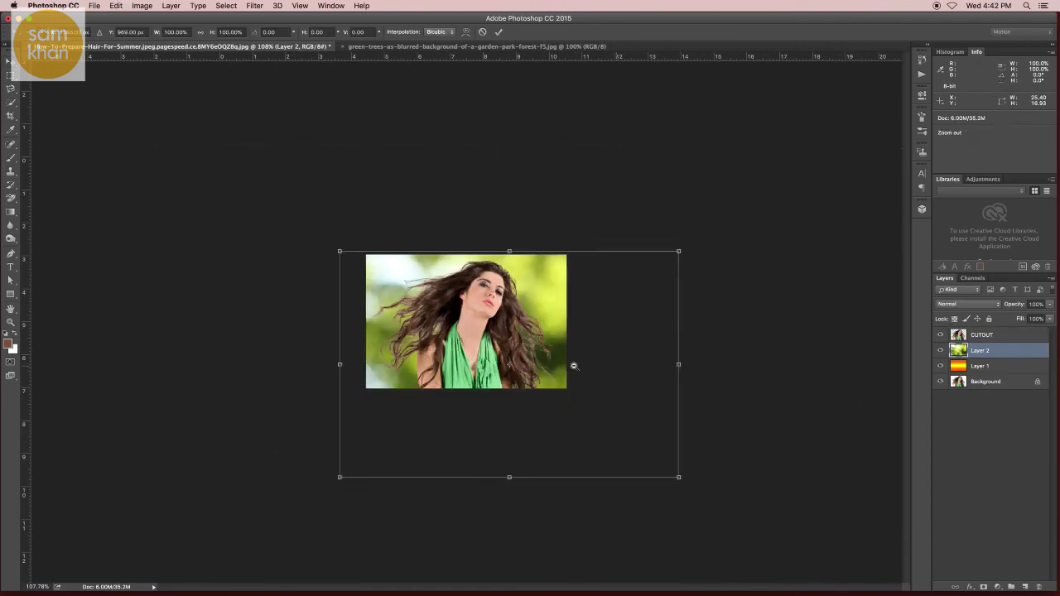
drag(668, 466, 563, 400)
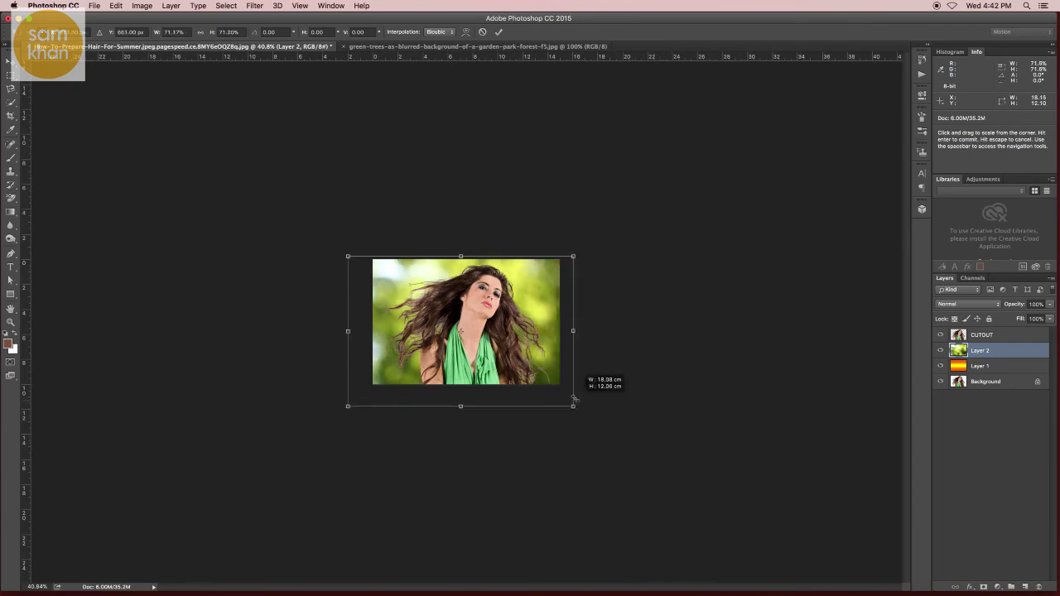
drag(343, 401, 358, 393)
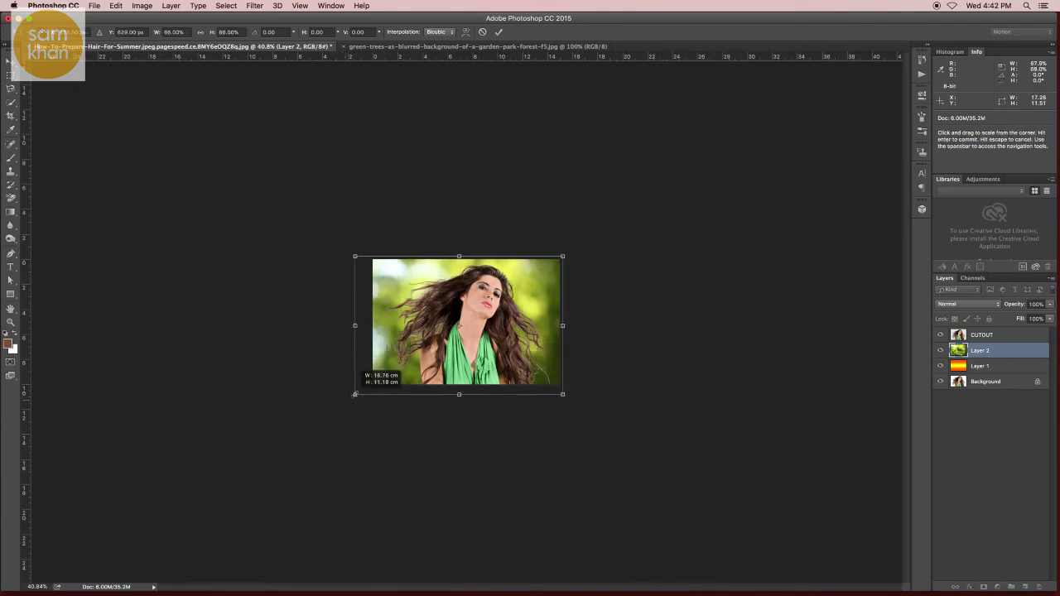
key(Return)
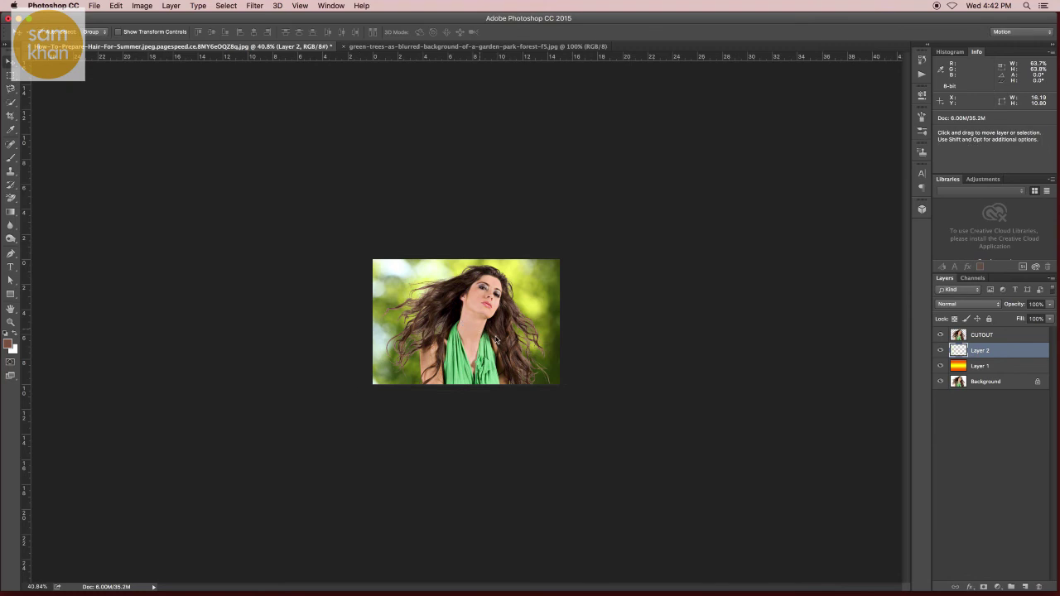
super+click(501, 346)
mouse_move(500, 346)
mouse_down()
mouse_move(714, 318)
mouse_move(613, 323)
mouse_up()
- On CUTOUT, burn the midtones of the right-side hair strands at 30% exposure
key(alt+bracketright)
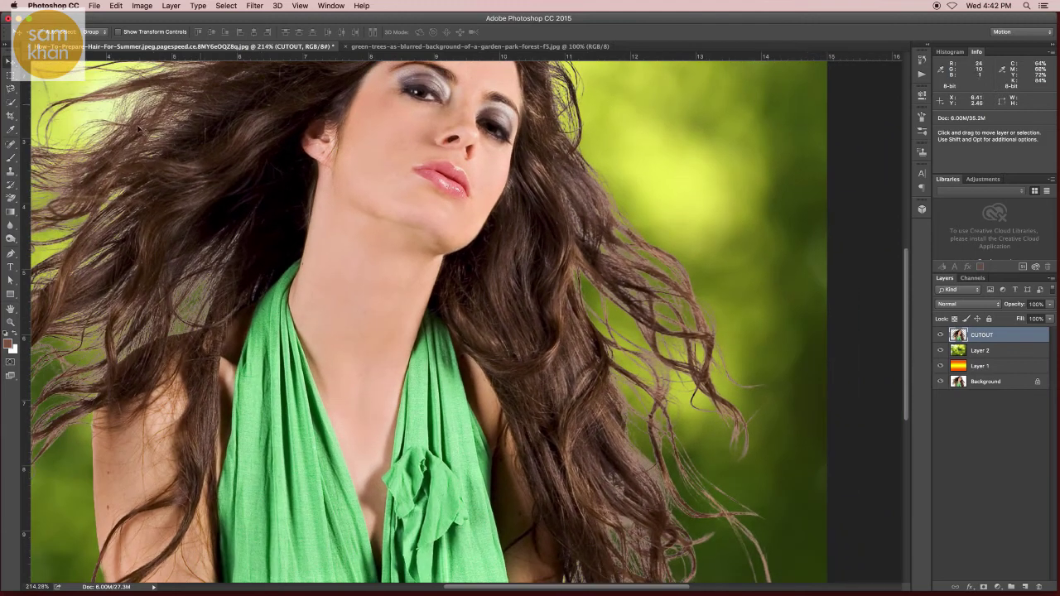
click(12, 160)
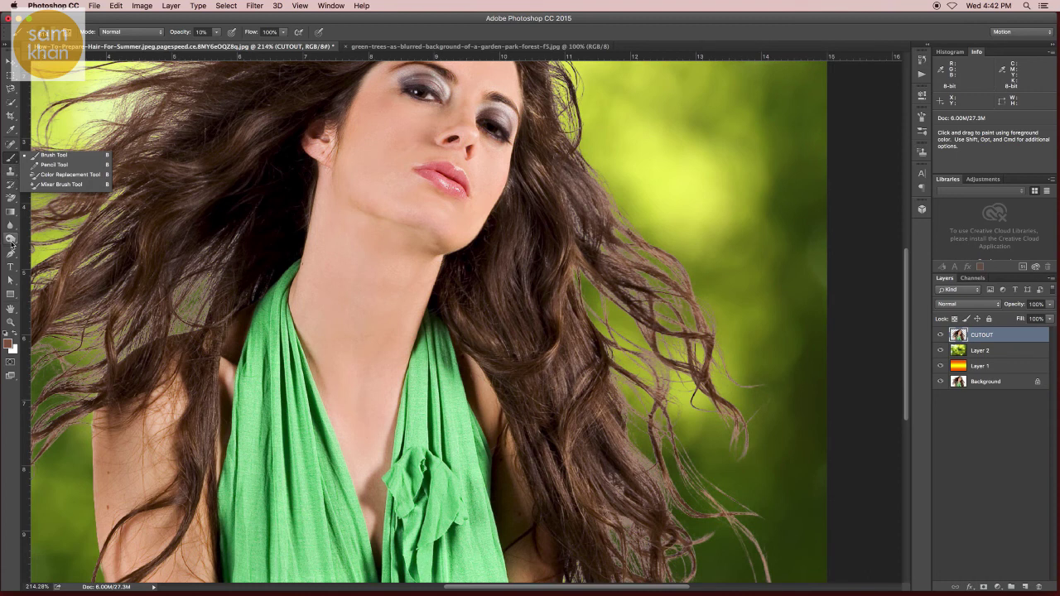
click(11, 242)
click(12, 242)
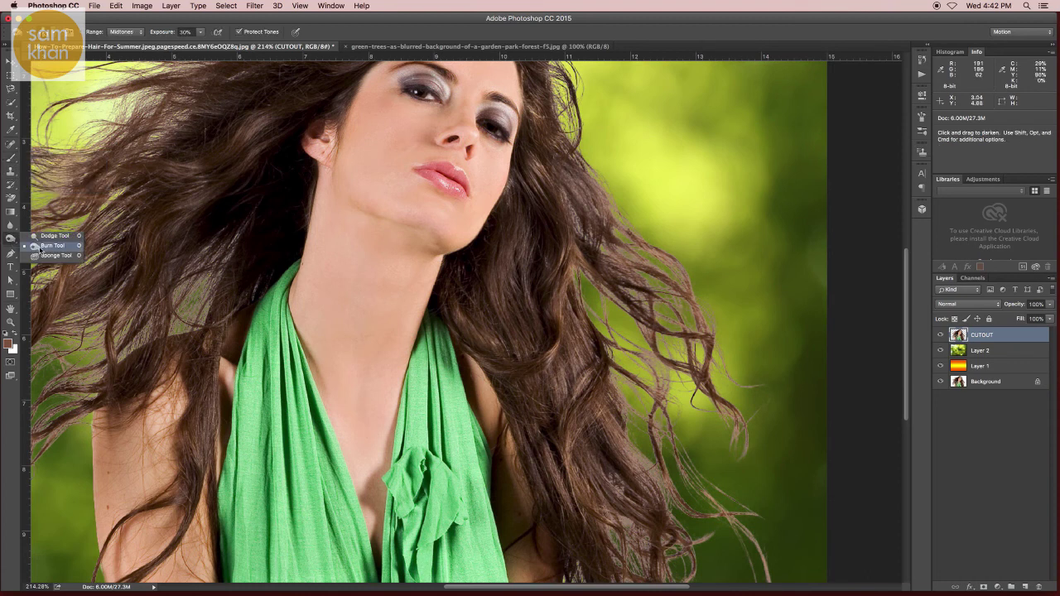
click(48, 247)
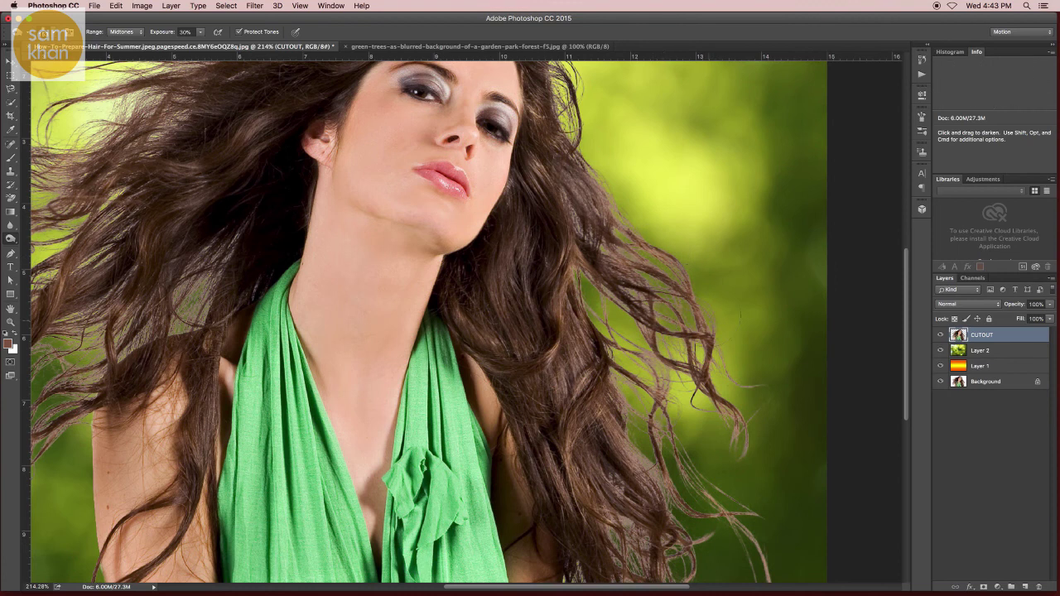
mouse_move(726, 326)
mouse_down()
mouse_move(689, 329)
mouse_move(659, 414)
mouse_move(722, 560)
mouse_up()
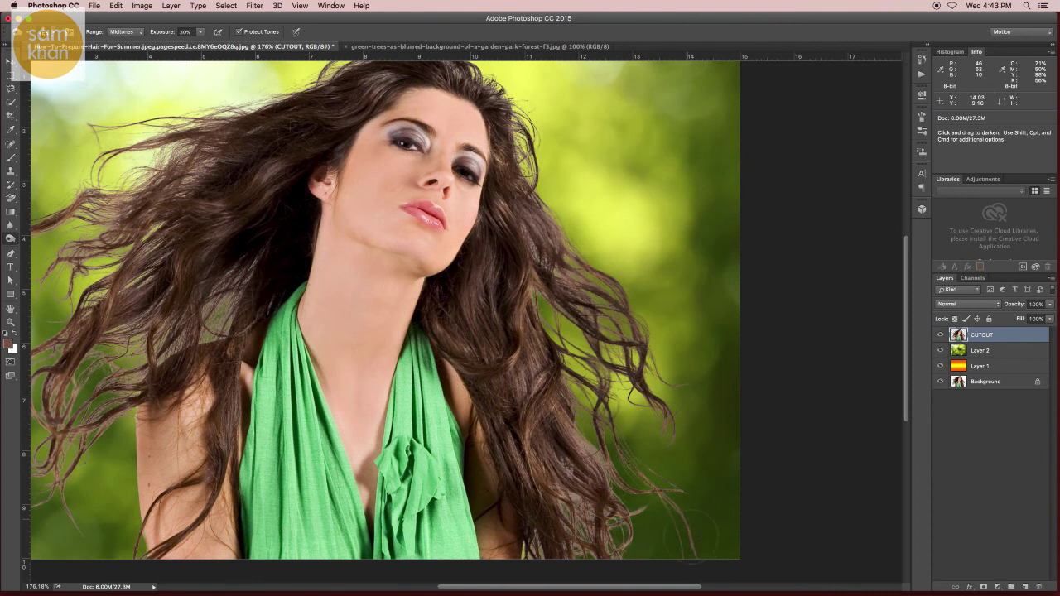
drag(631, 461, 584, 542)
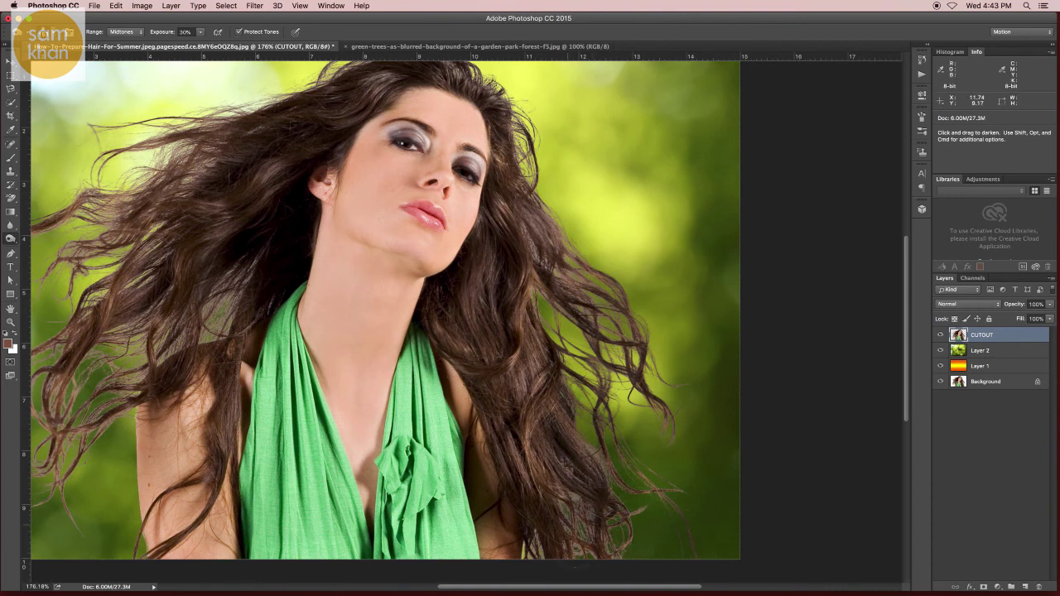
drag(563, 282, 547, 321)
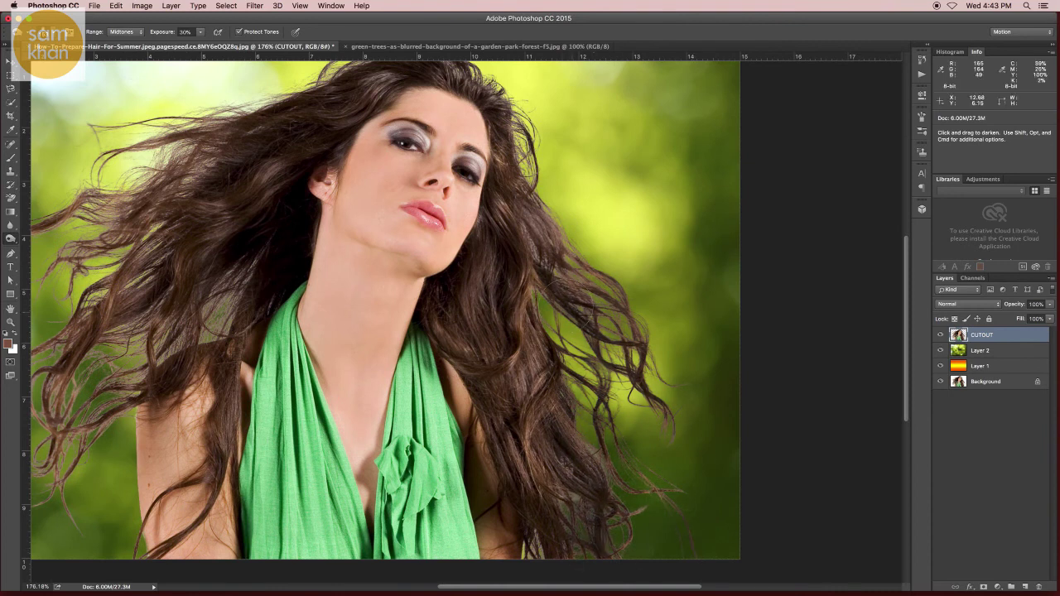
drag(543, 272, 522, 323)
click(139, 33)
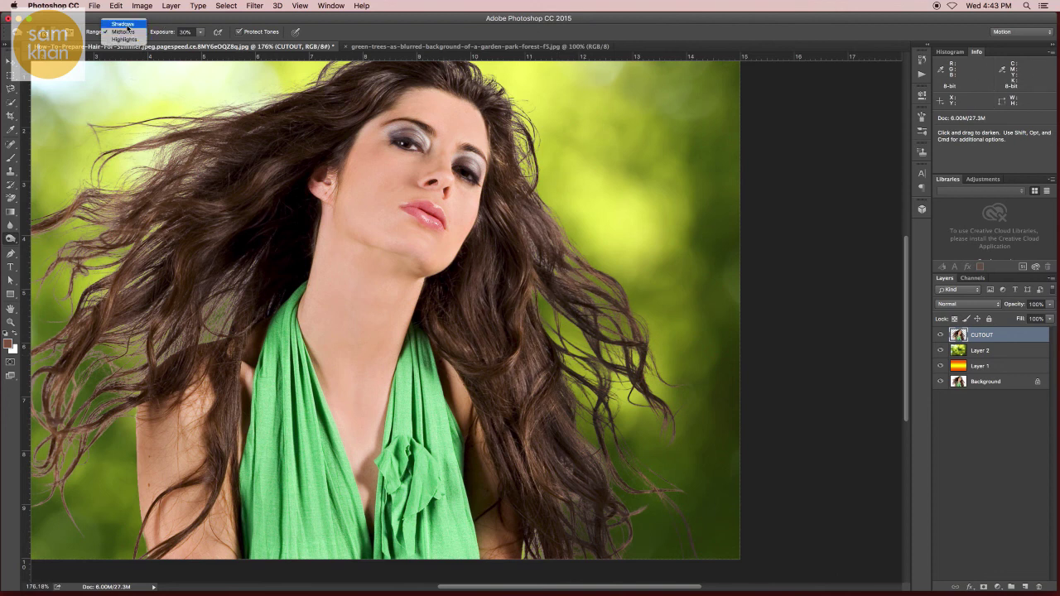
- Switch the Burn range to Shadows at 20% and darken the top and left hair
click(124, 24)
drag(539, 148, 575, 173)
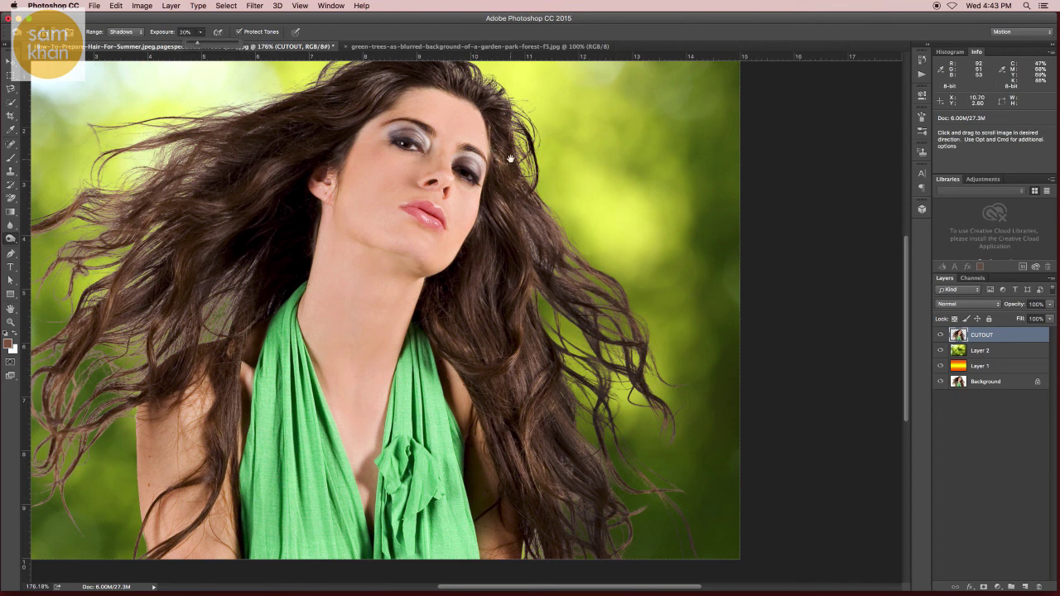
scroll(423, 133, up, 5)
scroll(464, 149, left, 4)
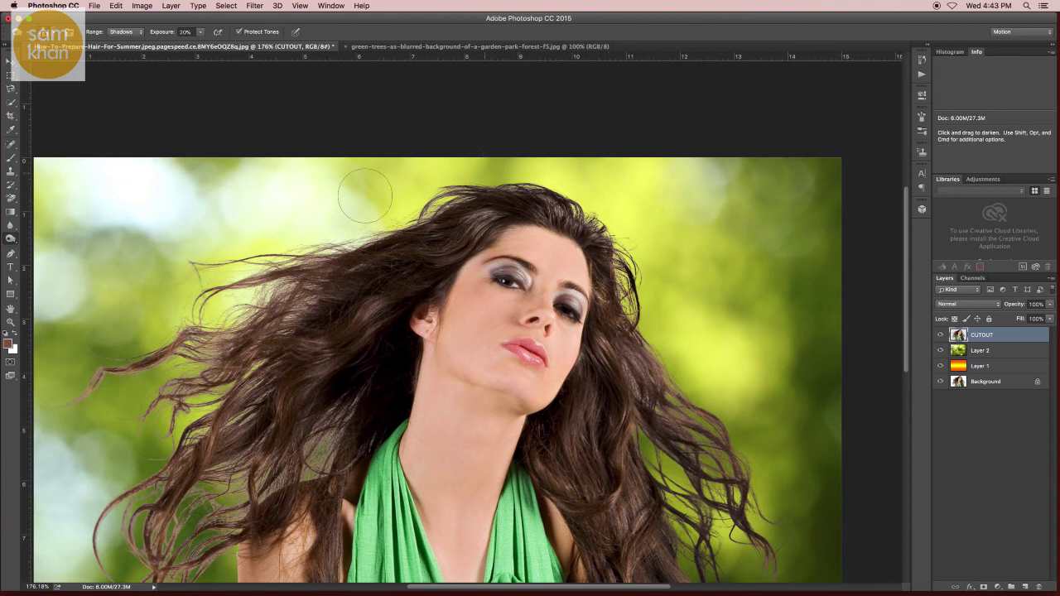
mouse_move(305, 263)
mouse_down()
mouse_move(166, 278)
mouse_move(173, 293)
mouse_up()
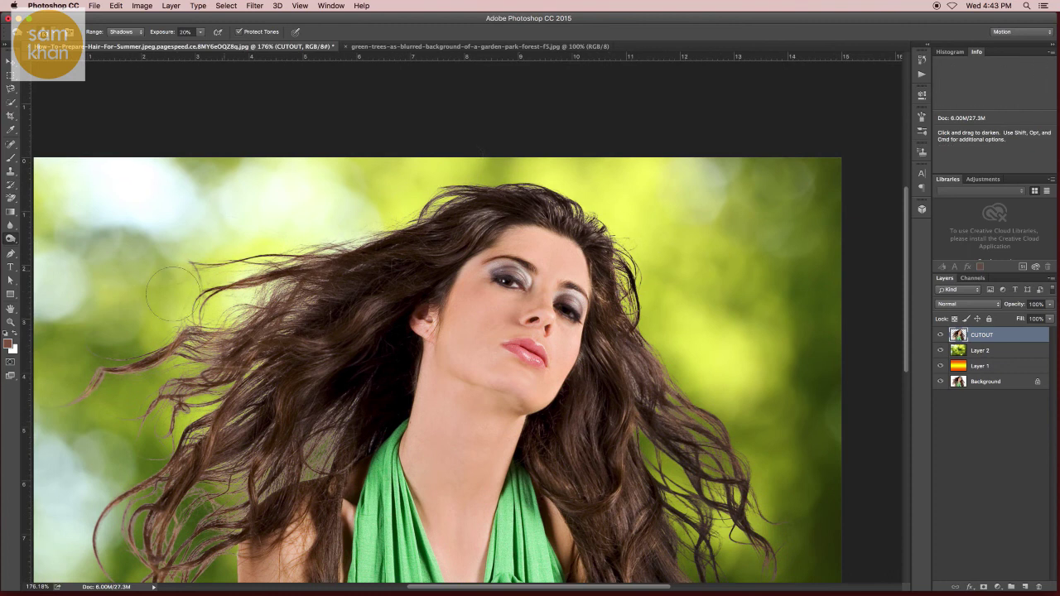
mouse_move(166, 352)
mouse_down()
mouse_move(198, 376)
mouse_move(239, 283)
mouse_up()
- Darken the shadows in the hair strands near the neck and left shoulder
drag(154, 356, 261, 397)
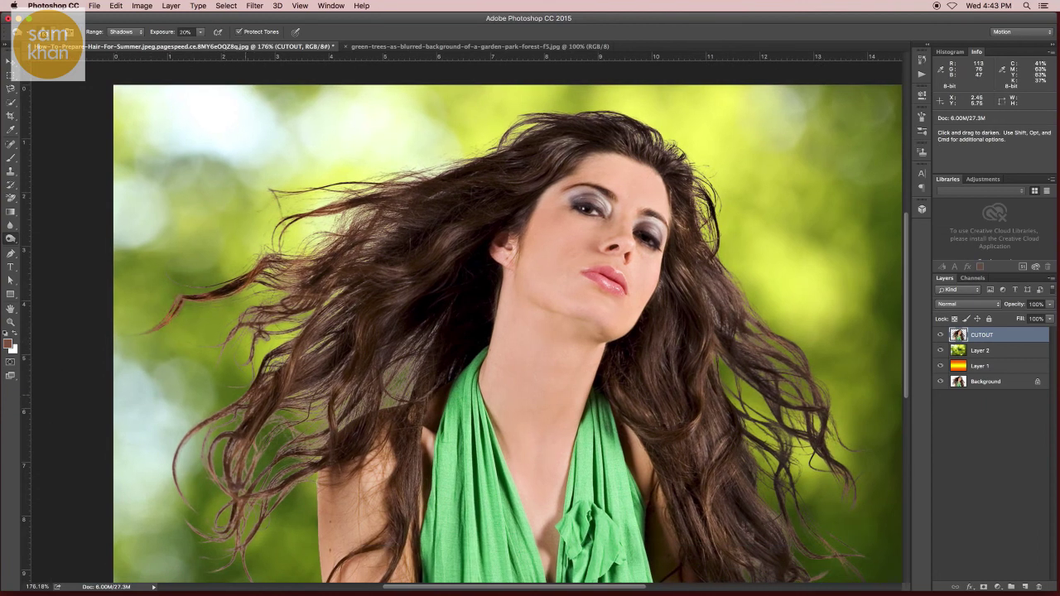
drag(273, 322, 314, 282)
drag(248, 373, 265, 447)
mouse_move(429, 337)
mouse_down()
mouse_move(356, 414)
mouse_move(281, 398)
mouse_up()
drag(222, 487, 262, 369)
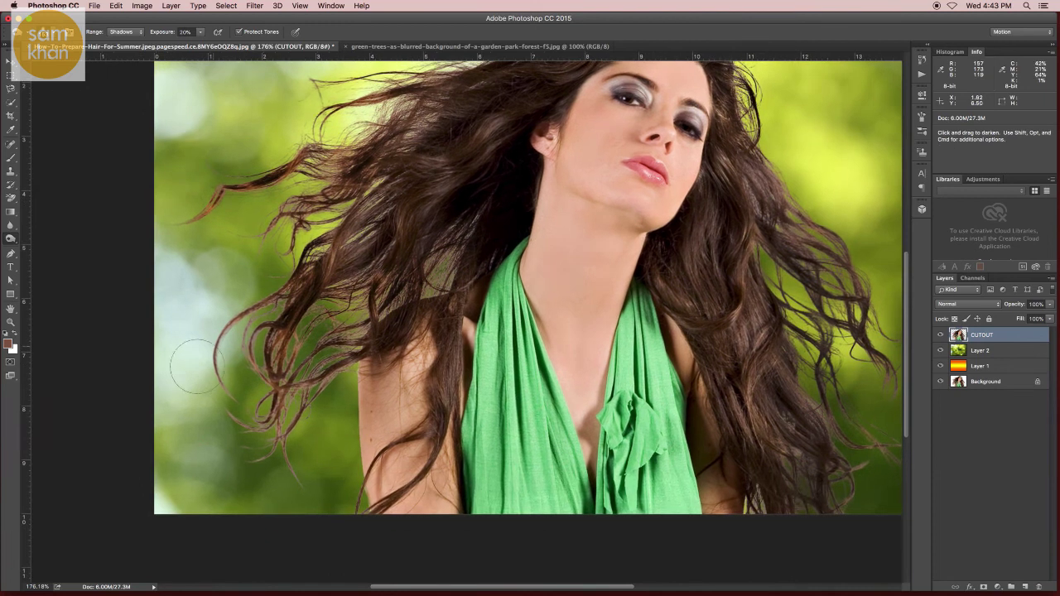
drag(287, 418, 288, 466)
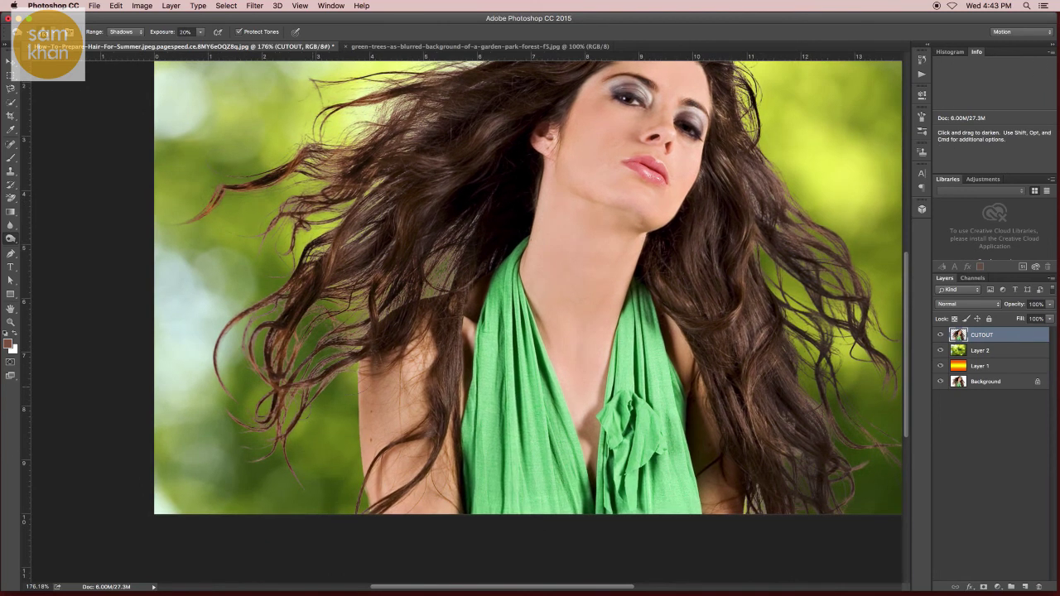
drag(364, 314, 306, 368)
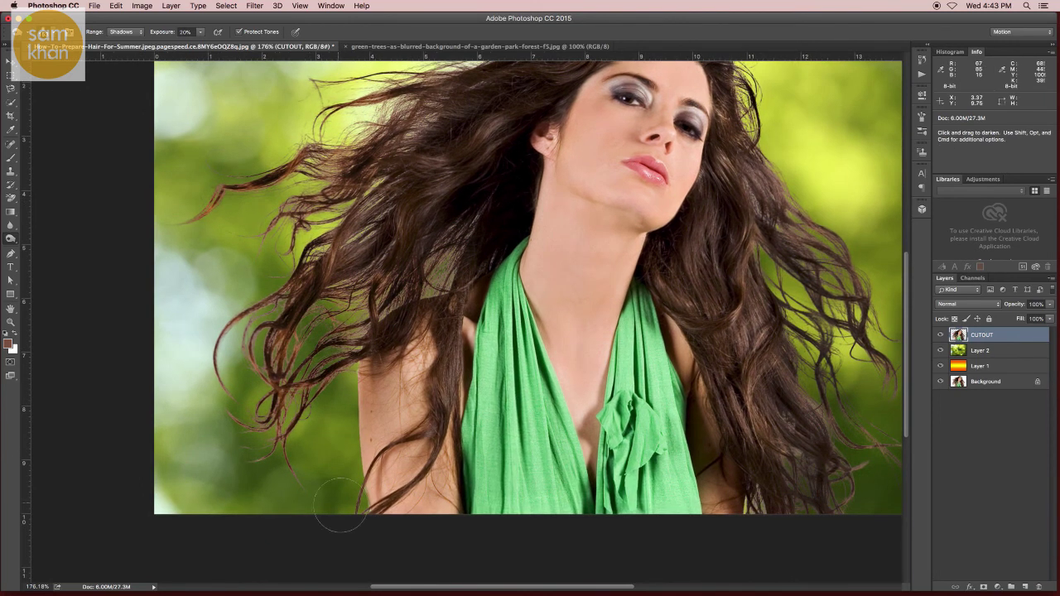
- Scroll around and zoom out to review the darkened hair over the green background
scroll(266, 486, up, 5)
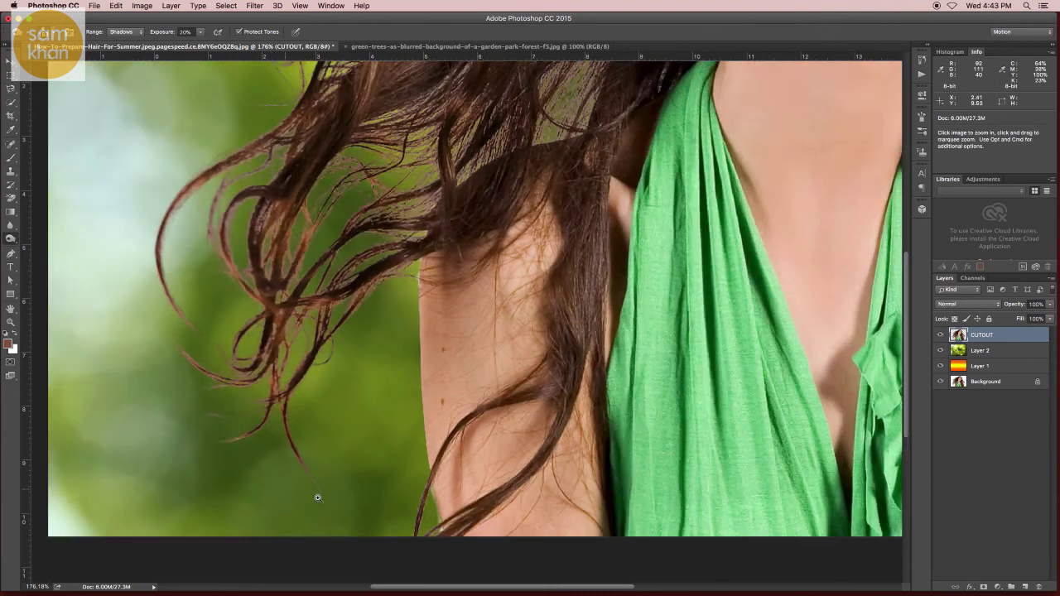
scroll(161, 302, up, 10)
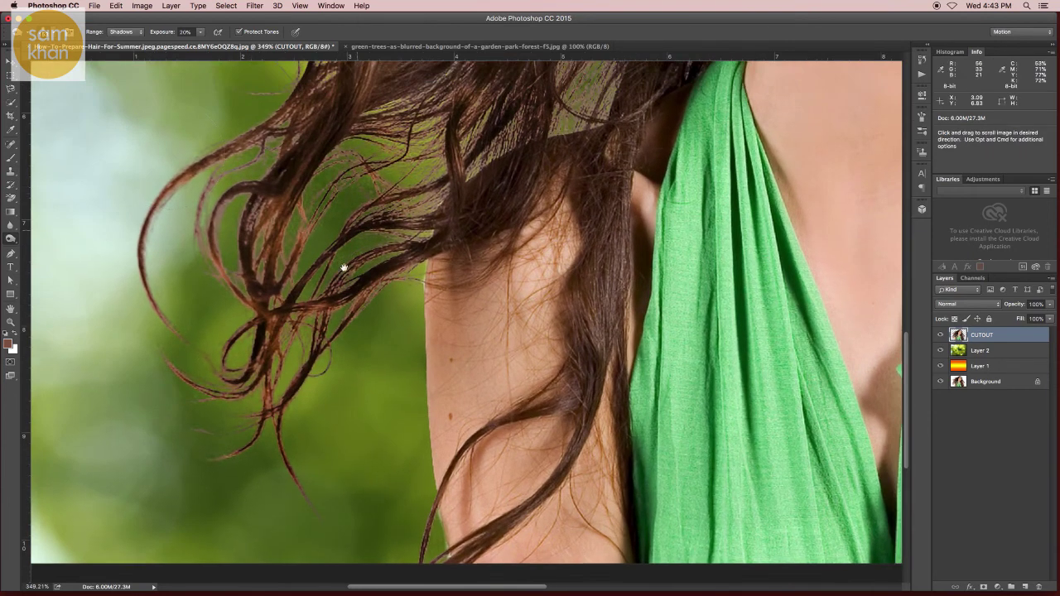
scroll(343, 272, left, 3)
scroll(360, 259, down, 2)
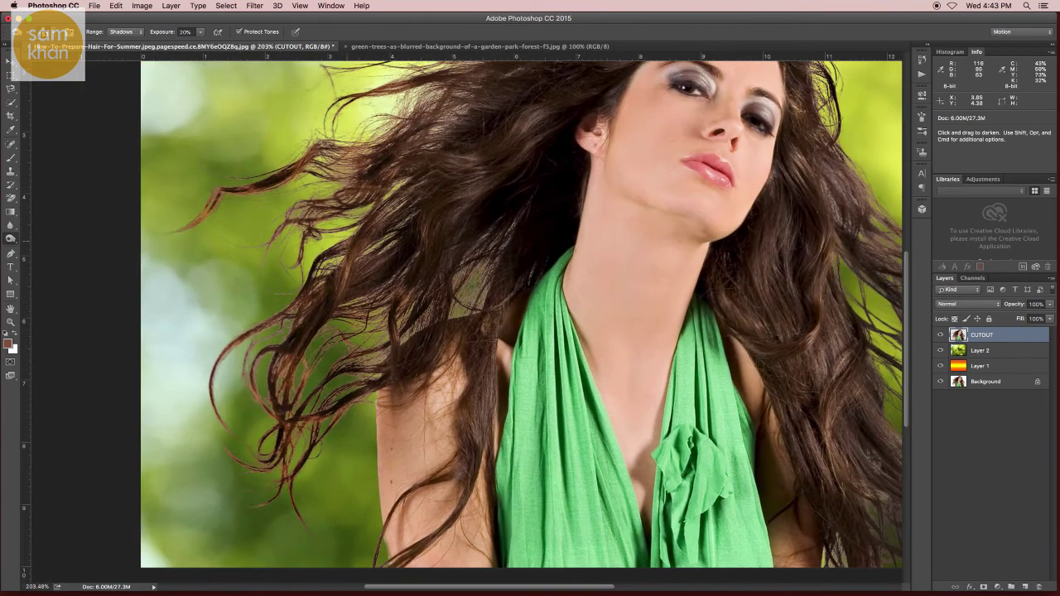
scroll(356, 259, down, 3)
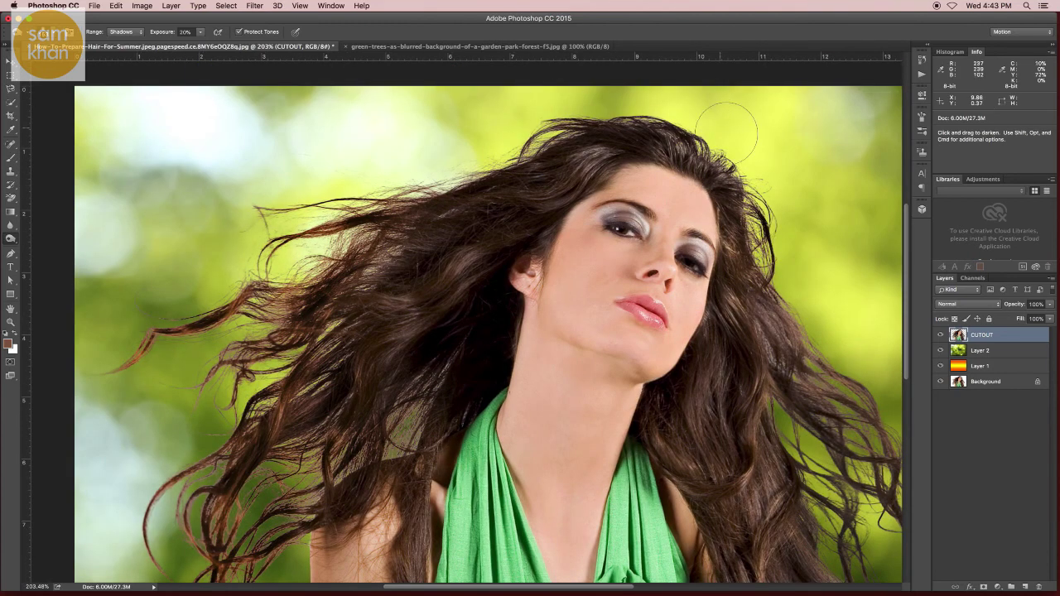
scroll(819, 298, down, 3)
scroll(820, 298, right, 3)
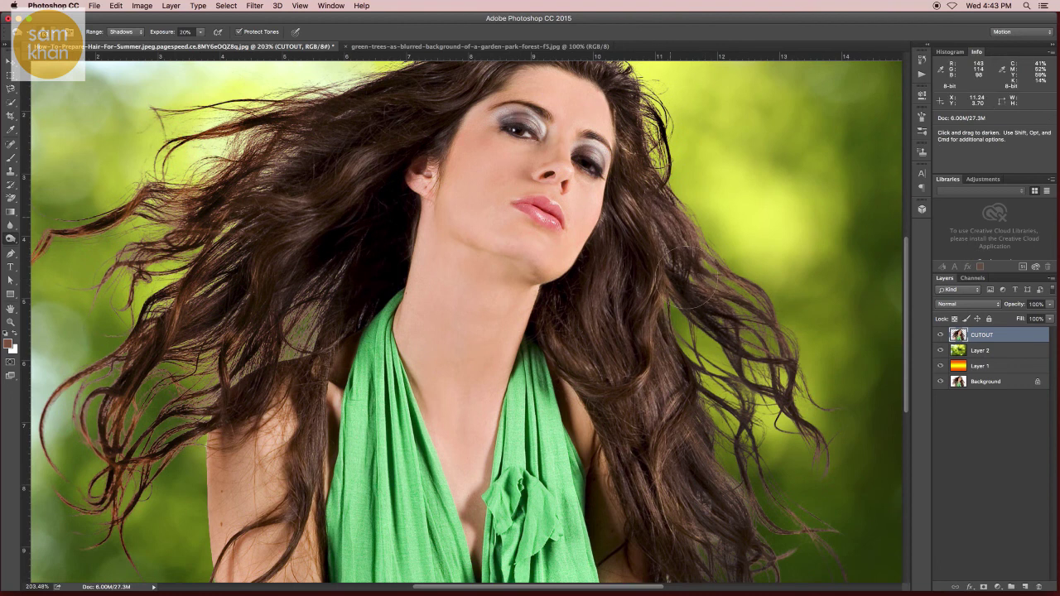
scroll(753, 304, down, 3)
scroll(752, 304, right, 2)
scroll(753, 304, down, 1)
scroll(753, 304, right, 1)
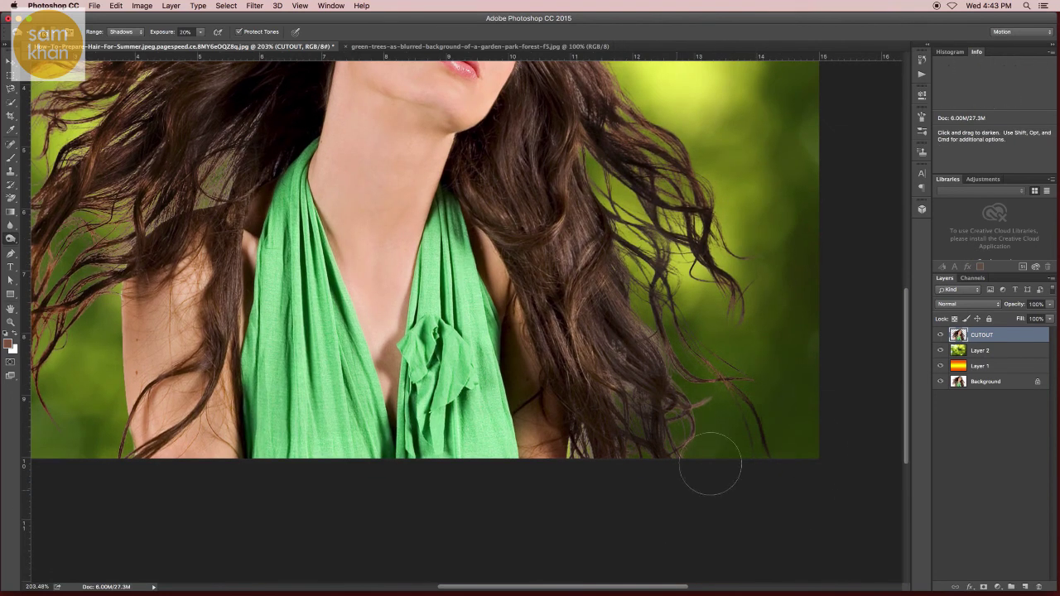
alt+click(683, 397)
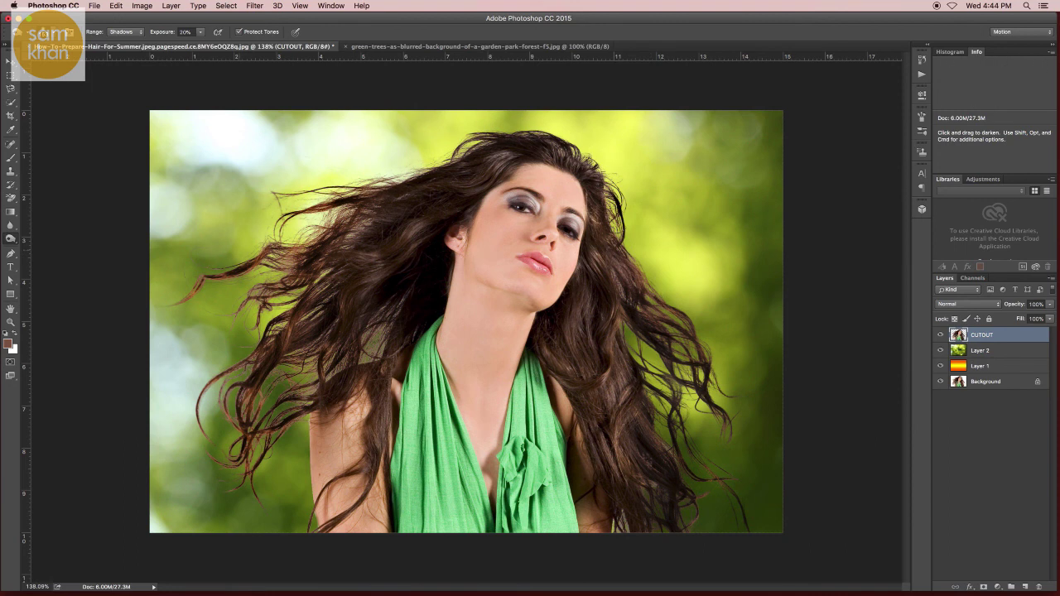
key(v)
key(ctrl+plus)
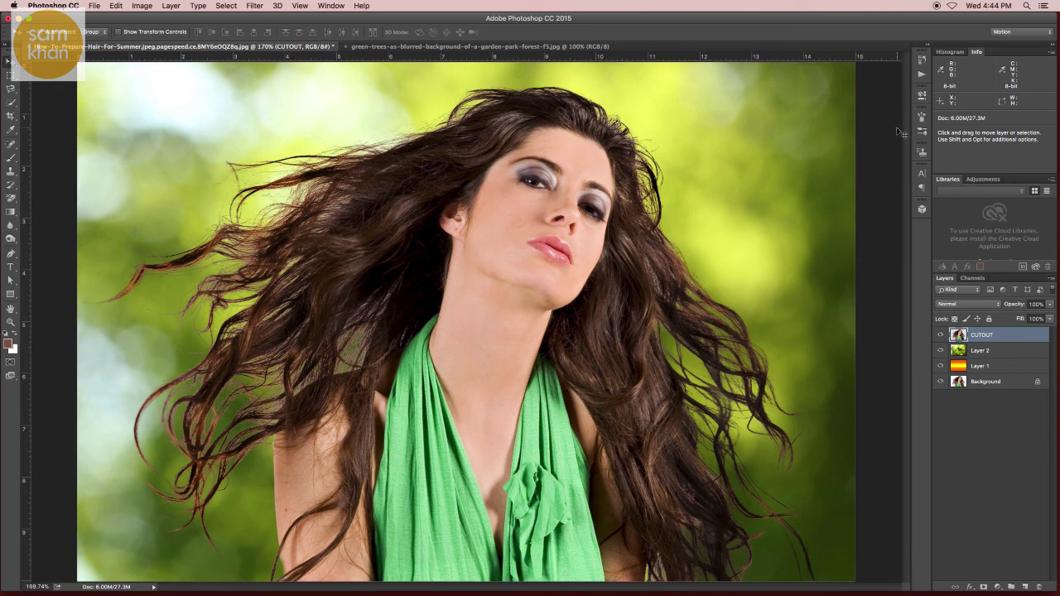
scroll(895, 126, down, 1)
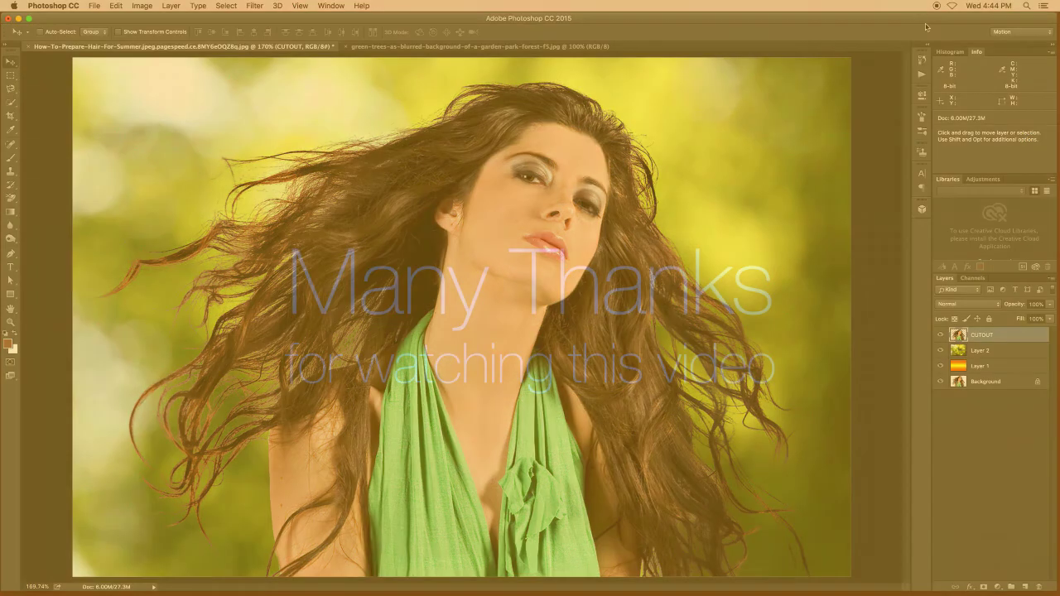